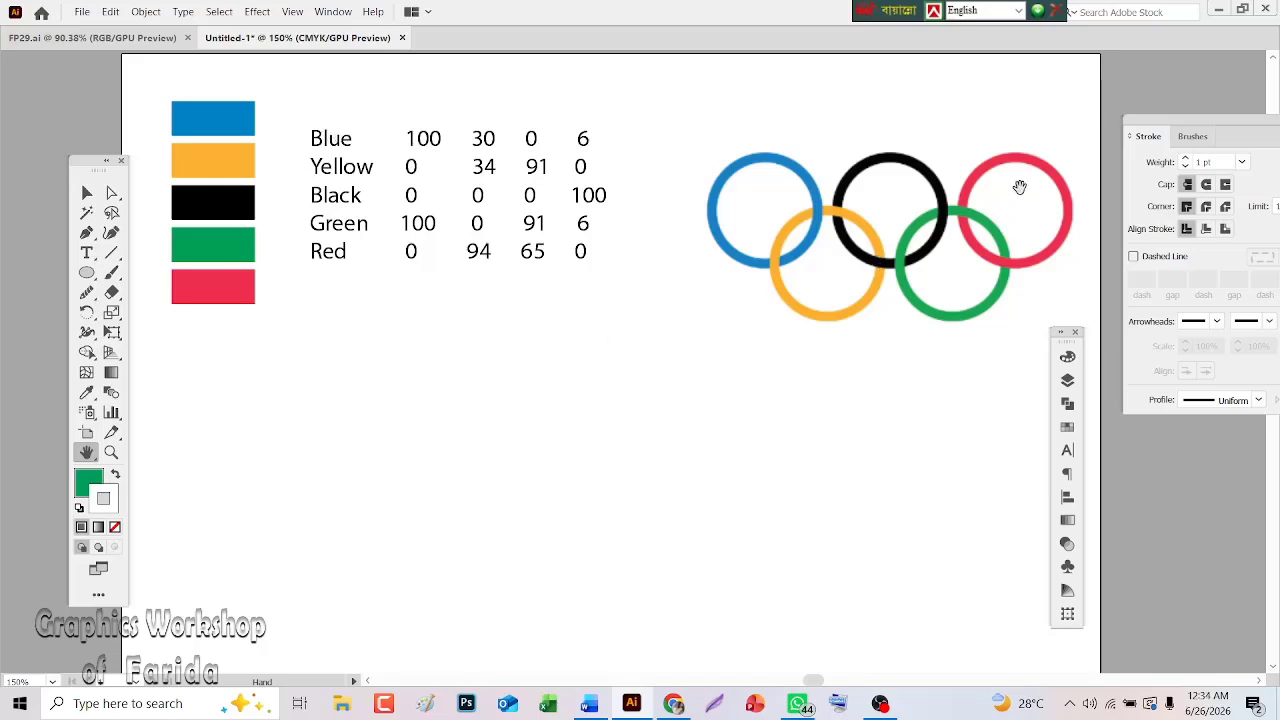
- Draw an unfilled circle below the colour swatches, using the blue sampled from the blue swatch as its stroke
left_click_drag(852, 280, 846, 228)
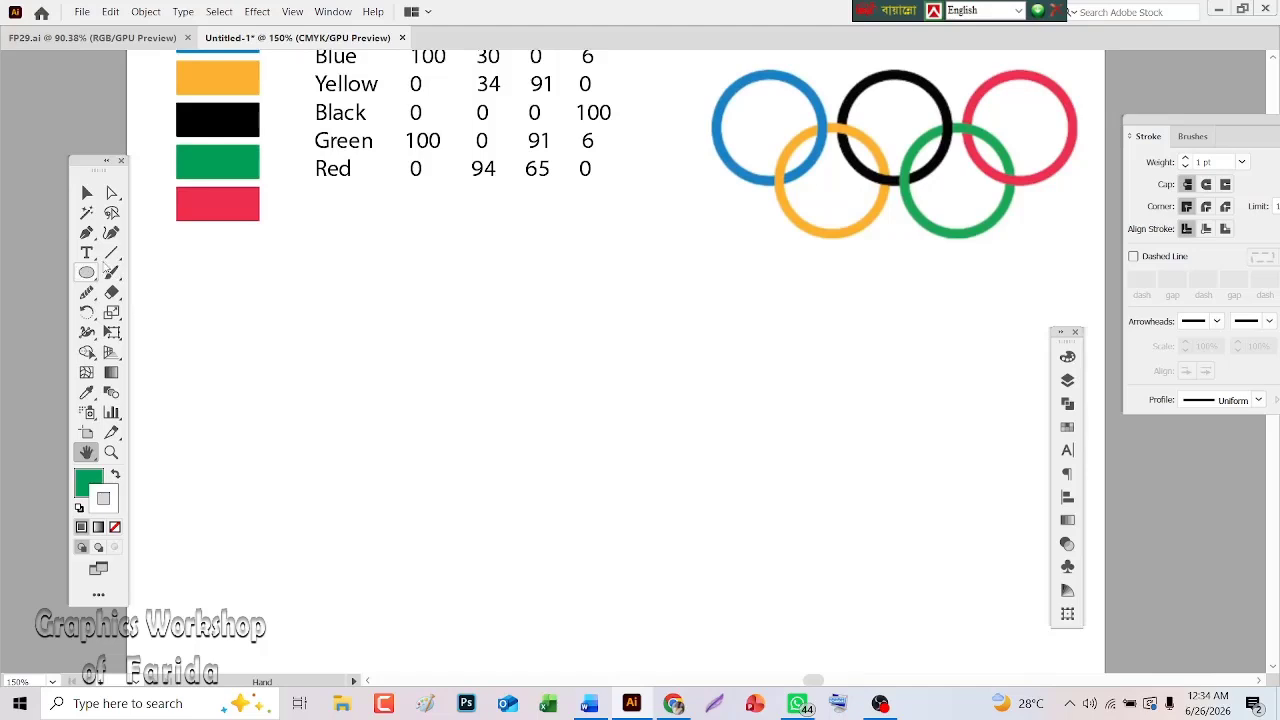
left_click_drag(158, 250, 168, 312)
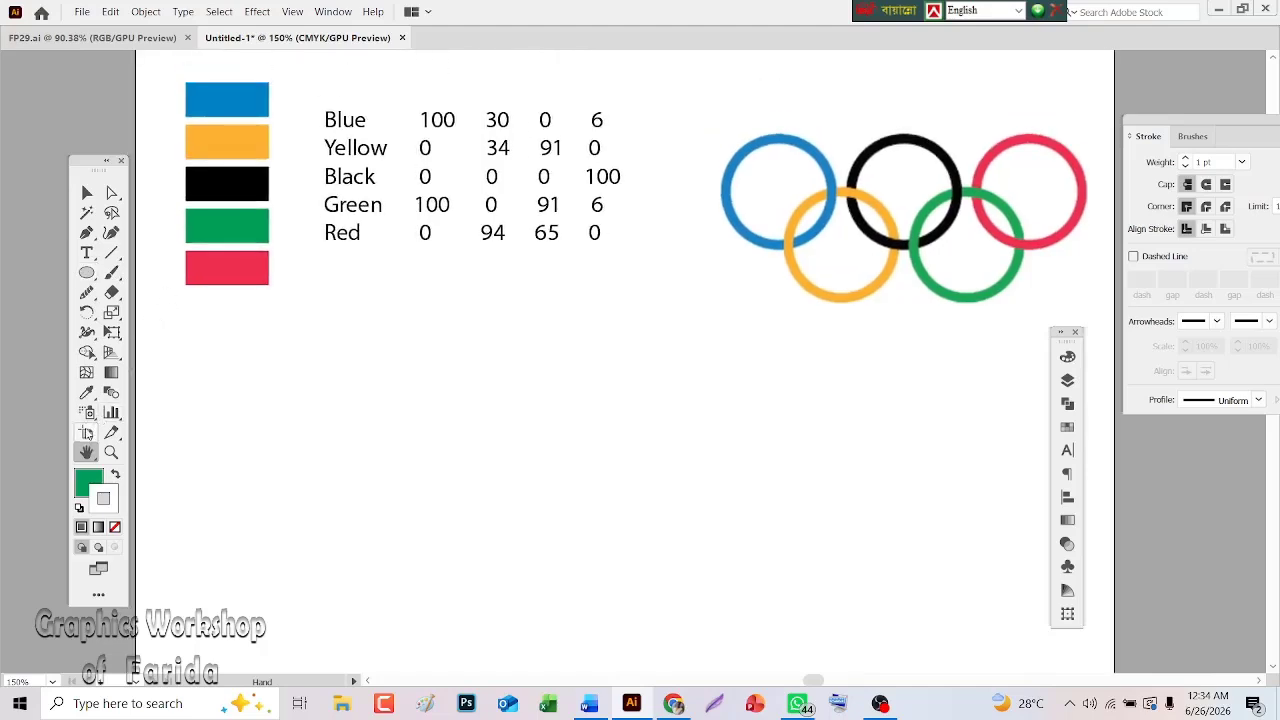
left_click(87, 393)
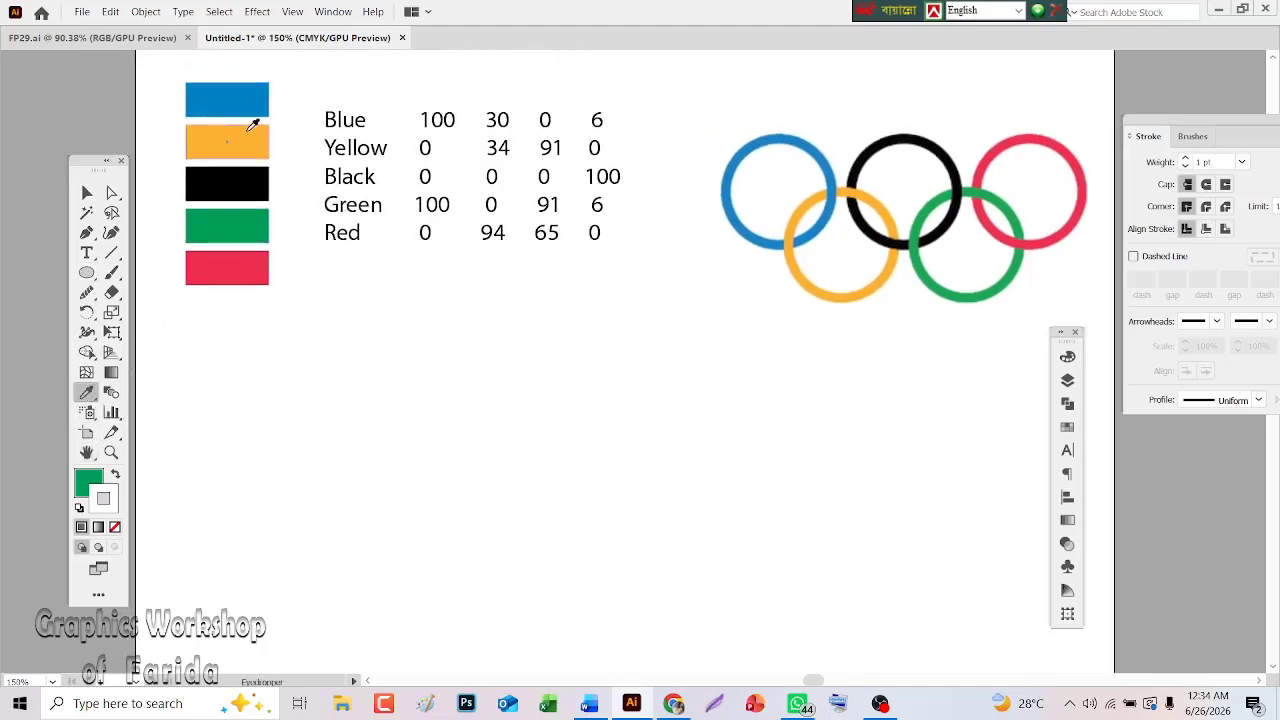
left_click(260, 97)
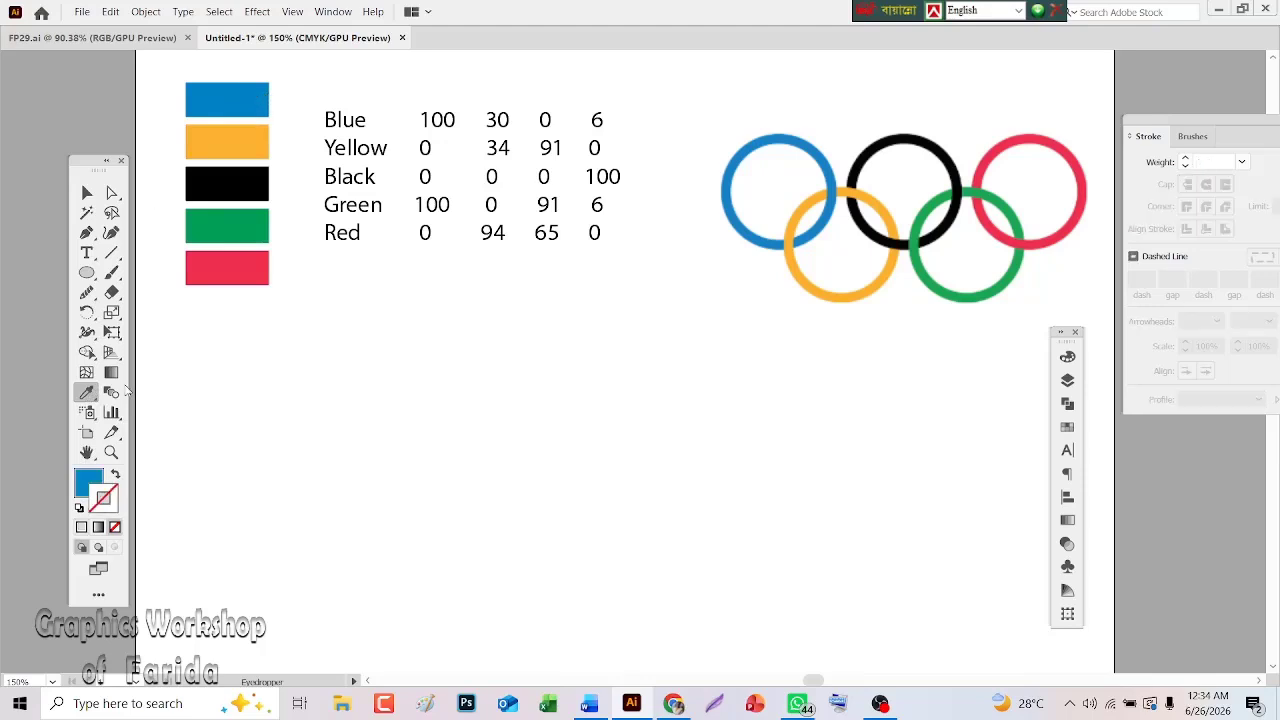
left_click(116, 477)
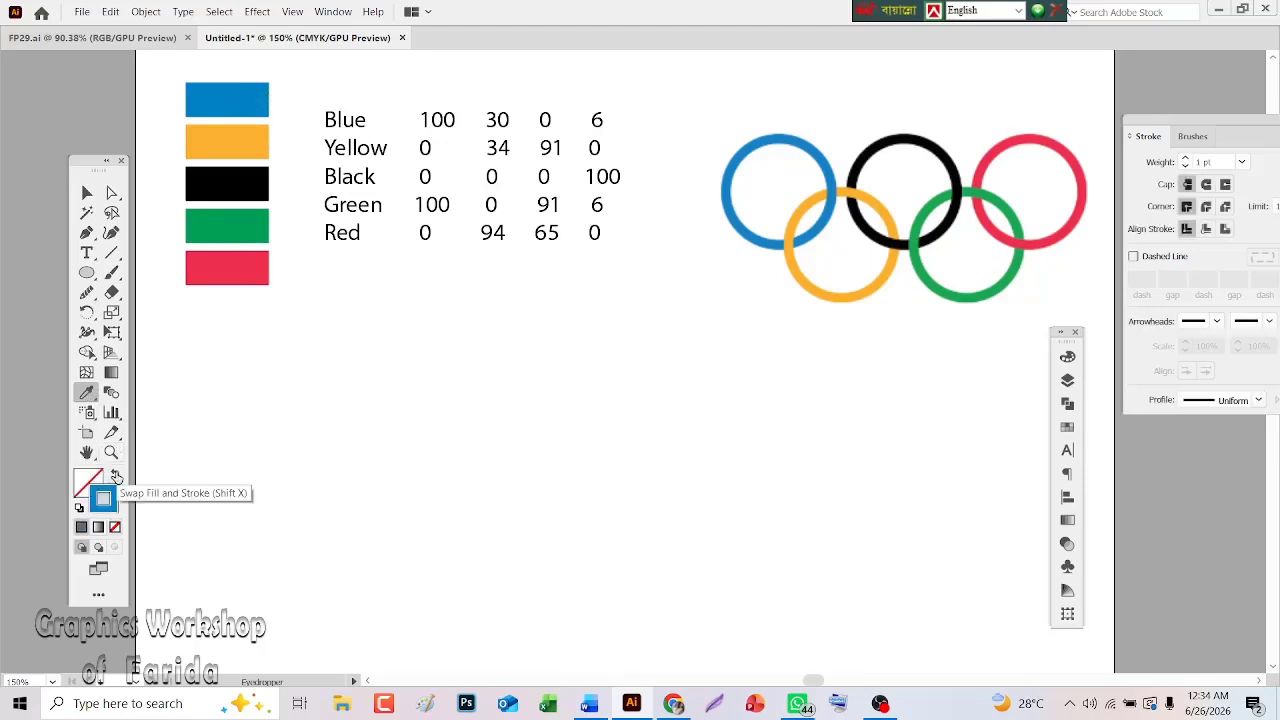
left_click(86, 274)
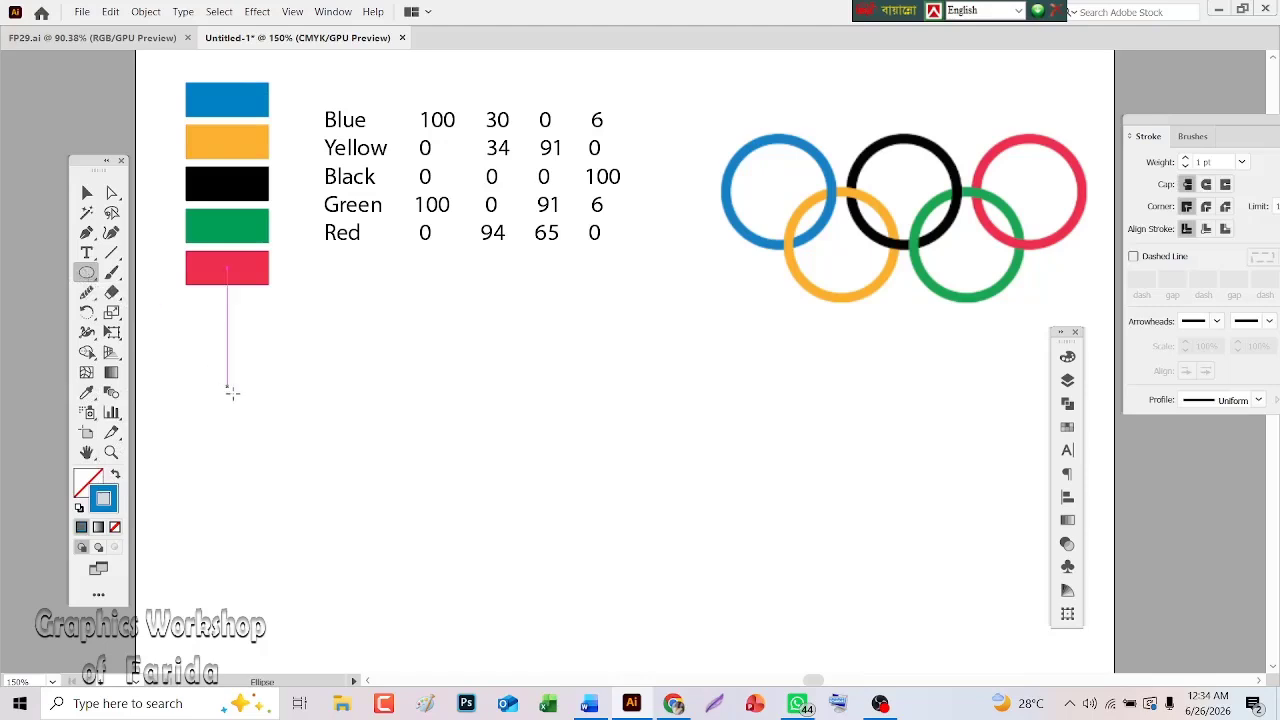
left_click_drag(255, 388, 424, 540)
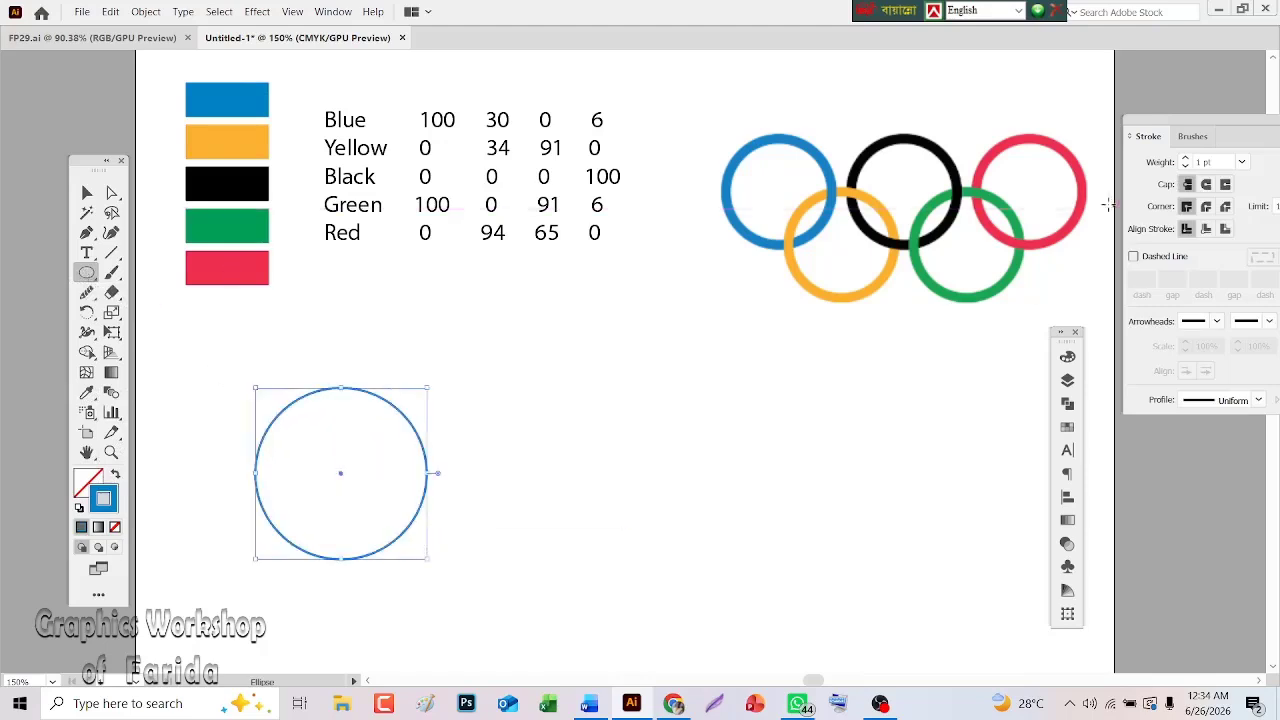
- Set the blue circle's stroke weight to 7 pt
left_click(1185, 158)
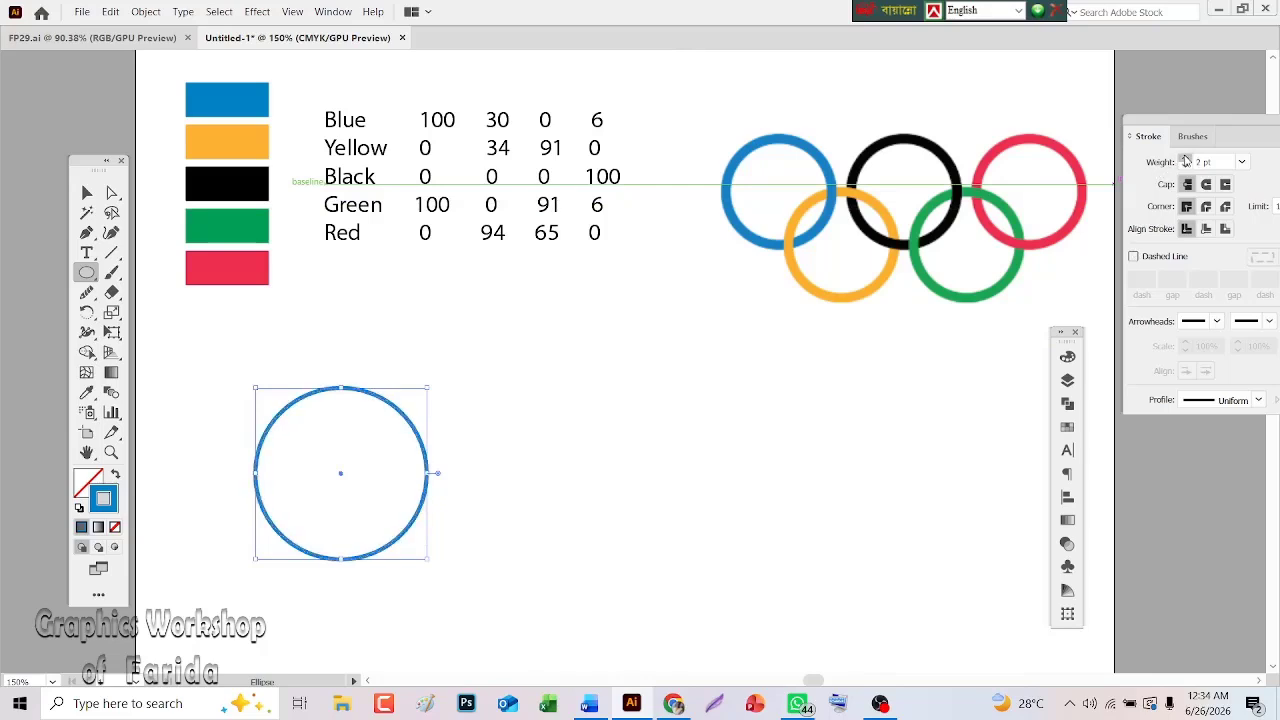
left_click(1185, 158)
left_click(1185, 158)
left_click(1185, 158)
left_click(1185, 158)
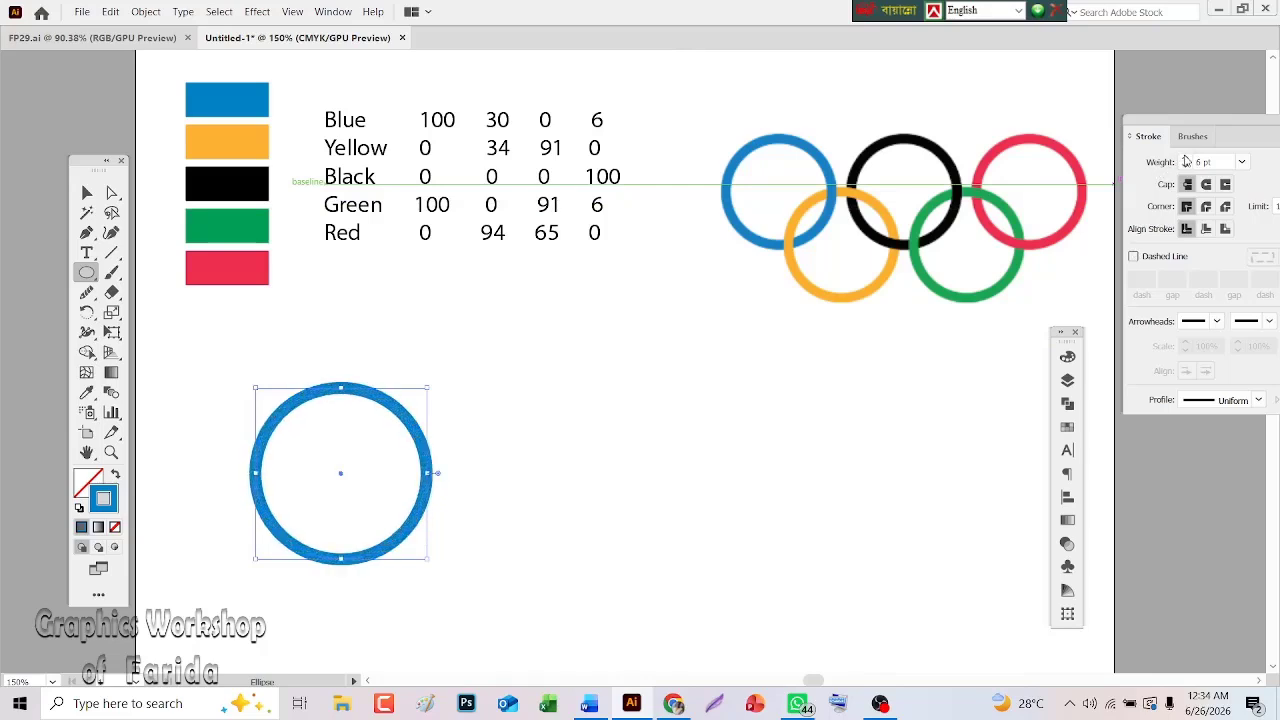
left_click(1185, 158)
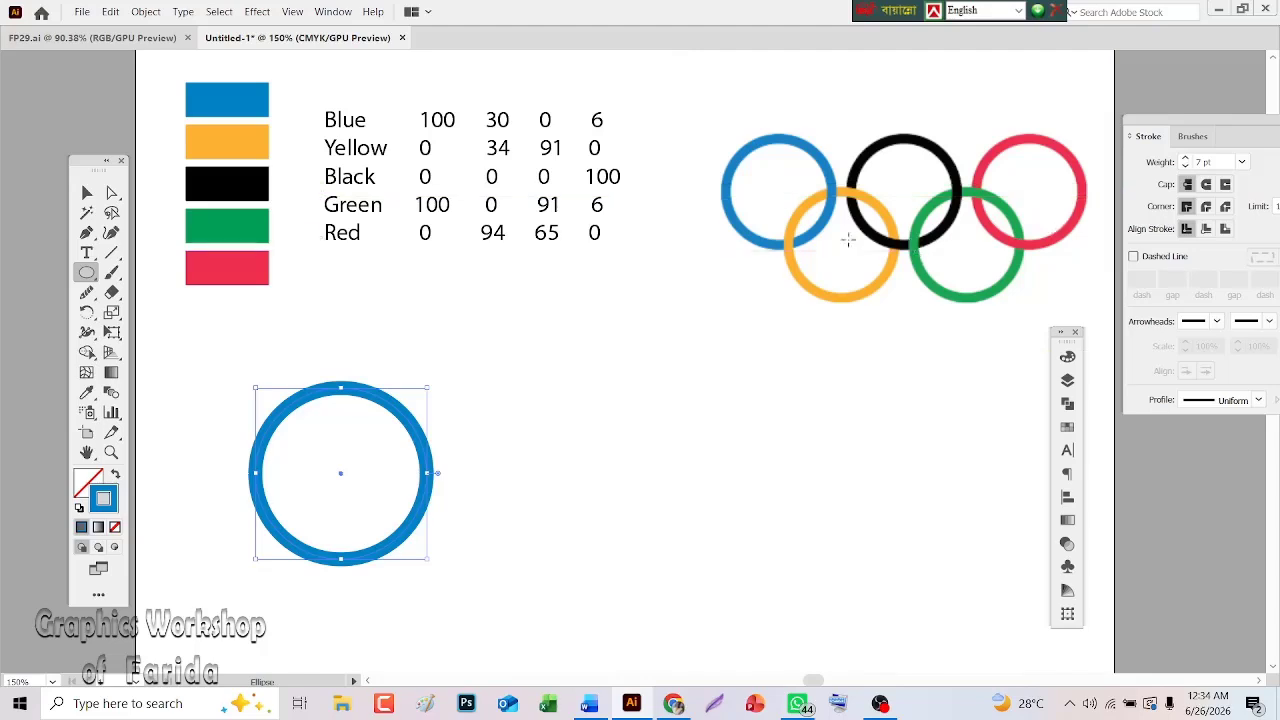
- Copy the blue circle horizontally with a small gap and repeat the copy to make a row of three rings
left_click(88, 192)
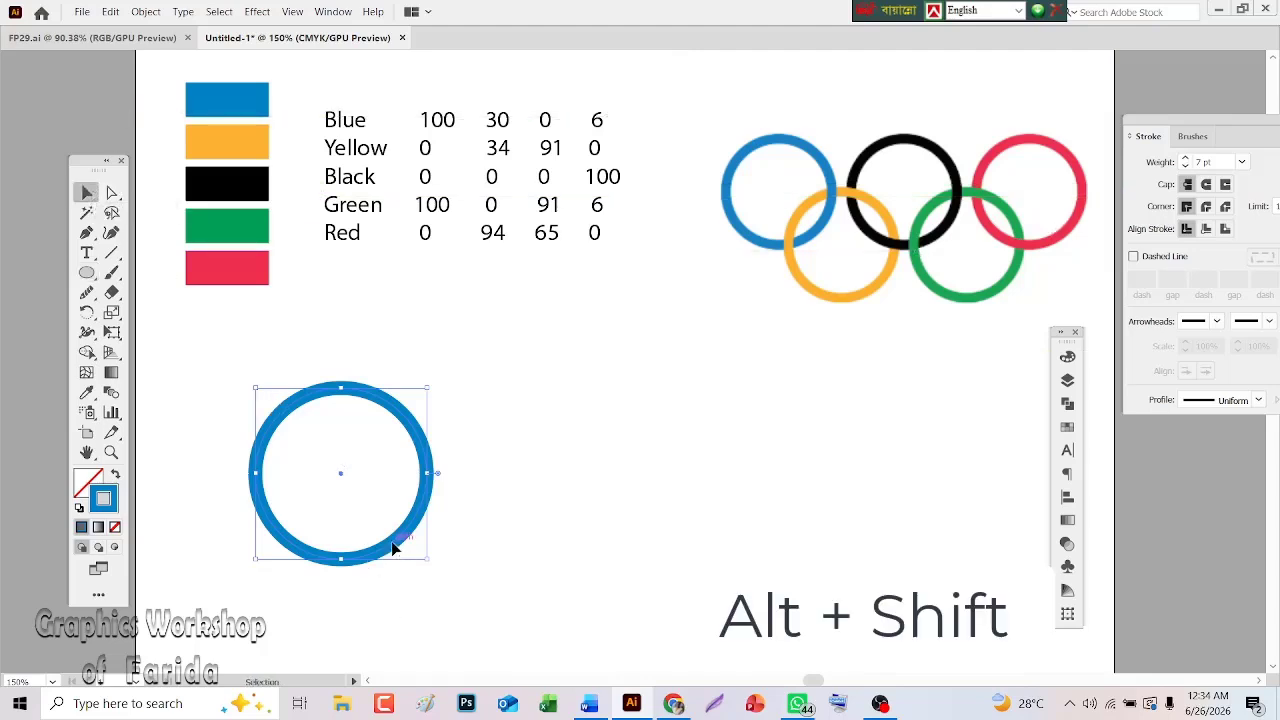
left_click_drag(392, 548, 594, 557)
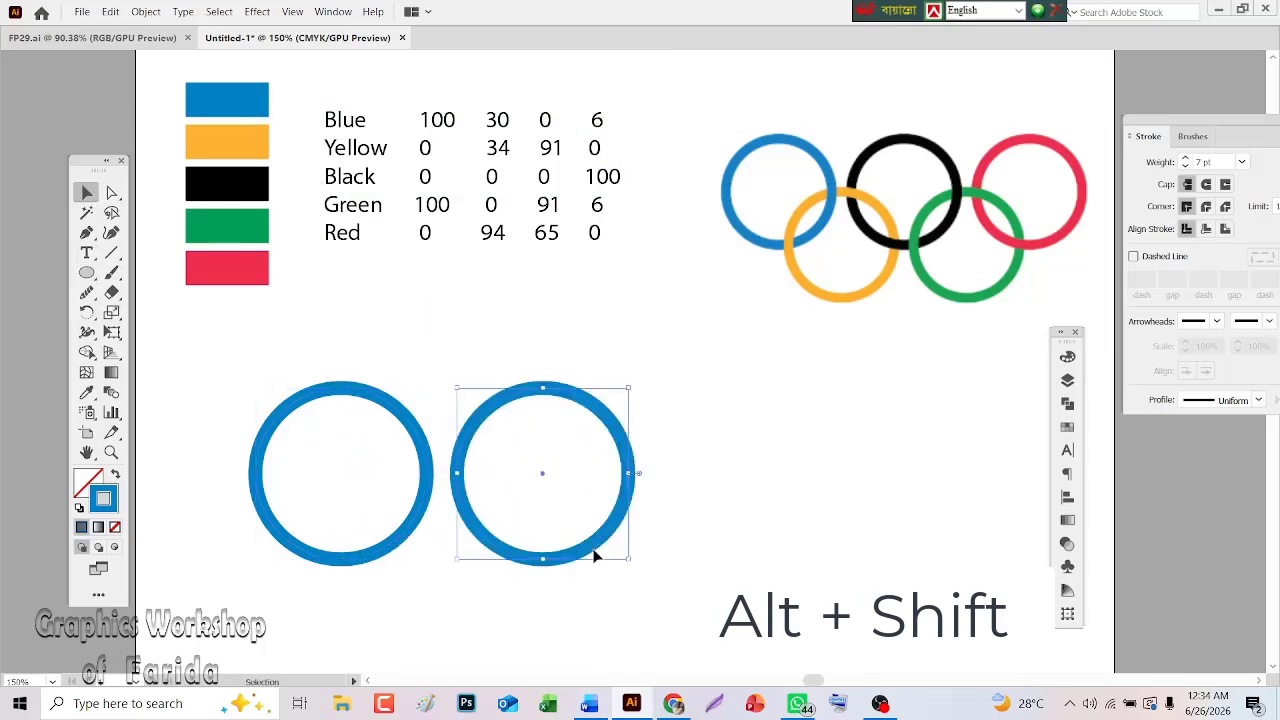
key("ctrl+d")
- Copy the first two rings about 51 px right and 37 px down to form the overlapping lower row
left_click(540, 527)
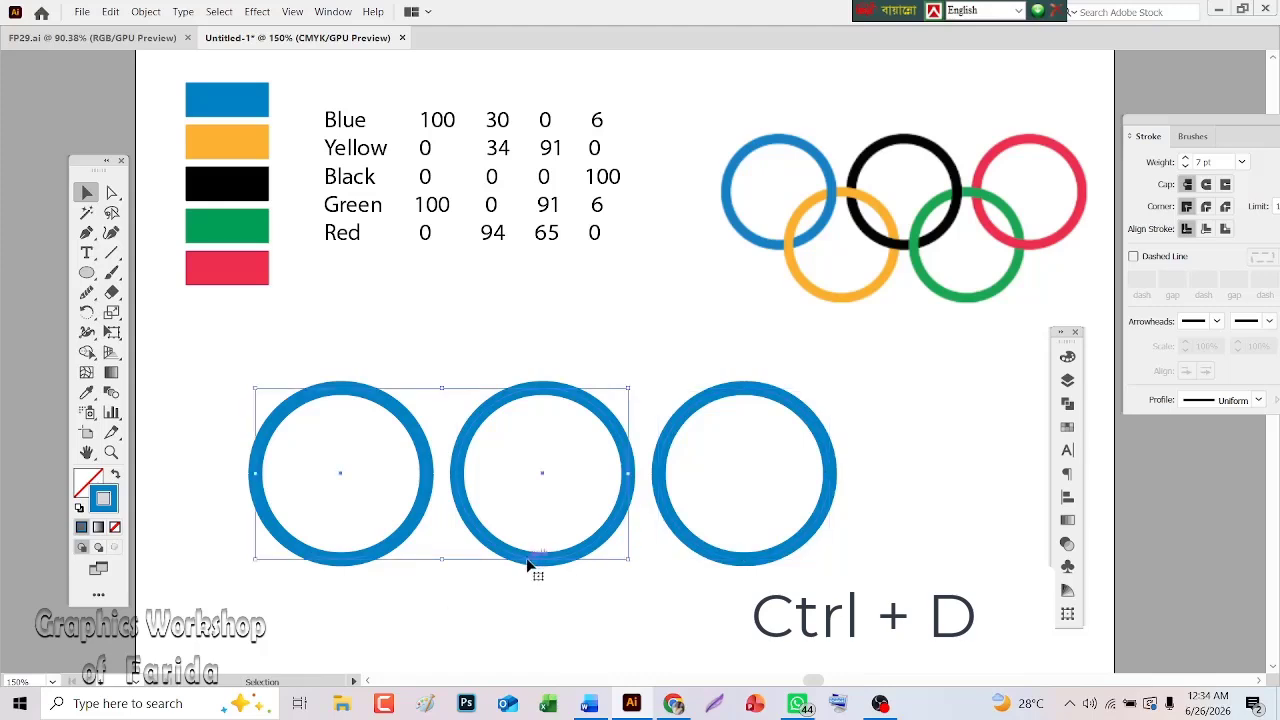
left_click_drag(528, 565, 630, 635)
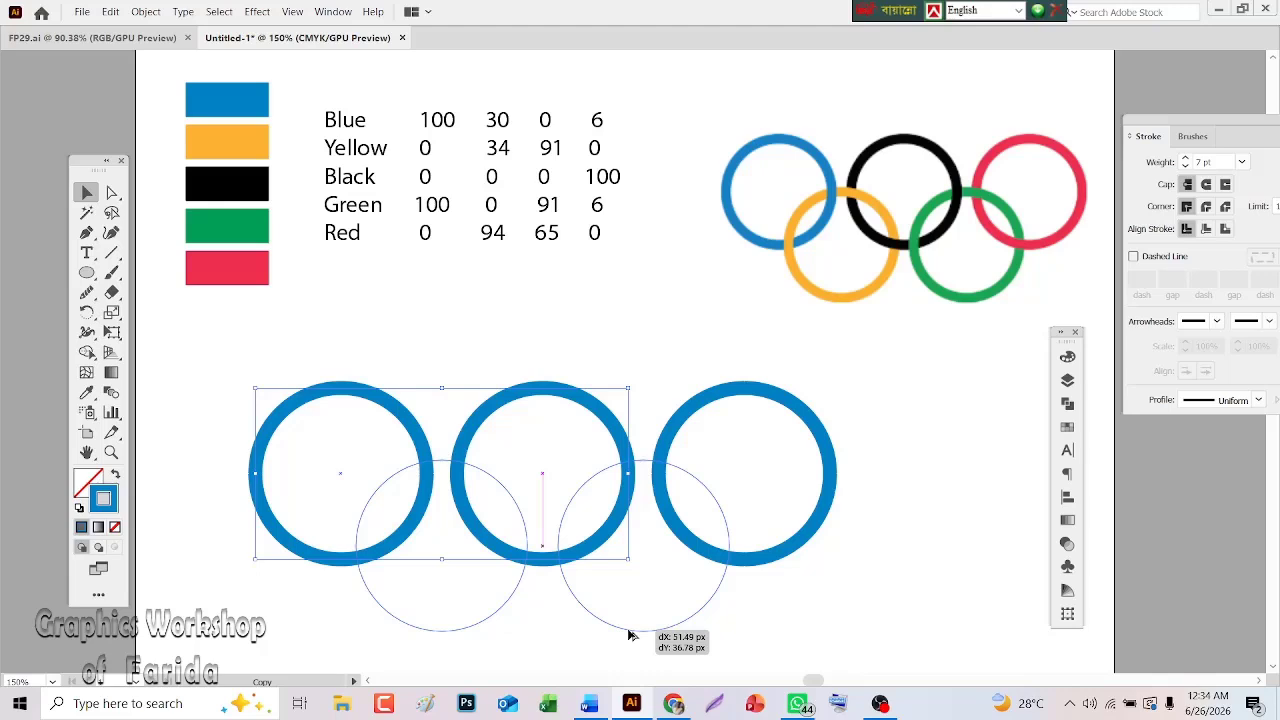
left_click_drag(629, 635, 630, 635)
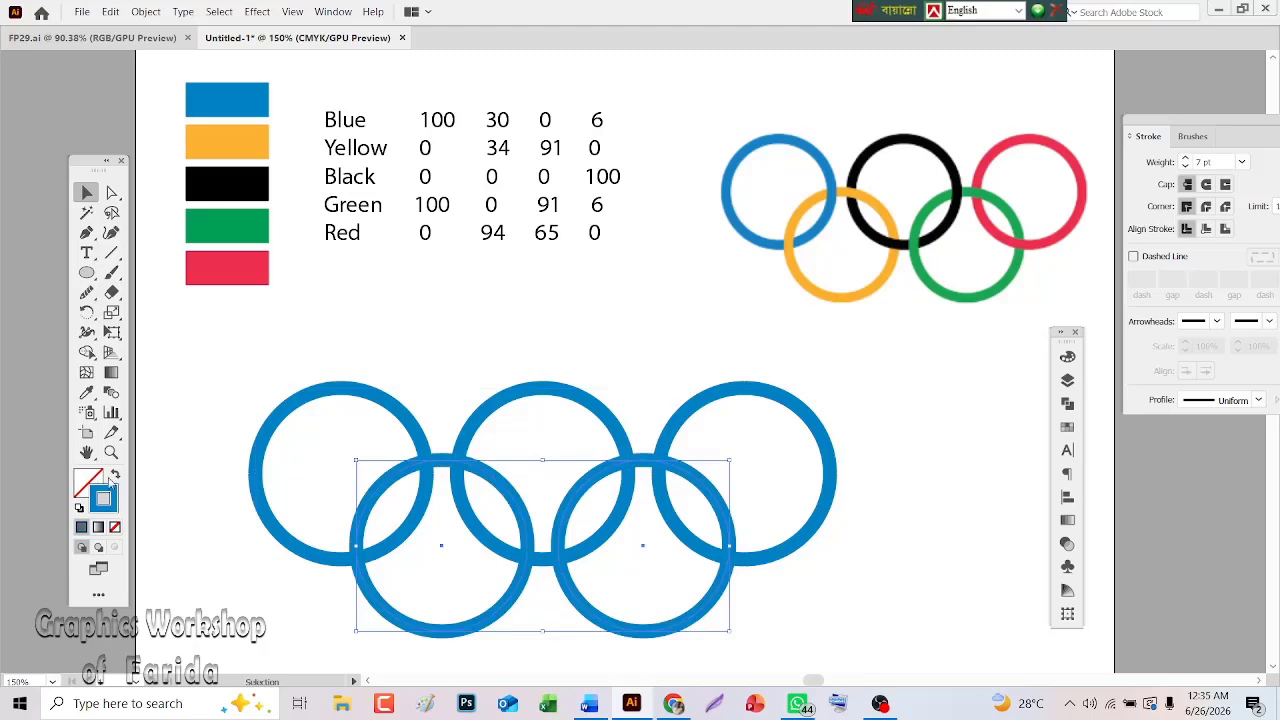
- Convert the strokes of all five rings to filled outlines with Outline Stroke and show their fill colour settings
left_click_drag(217, 410, 847, 601)
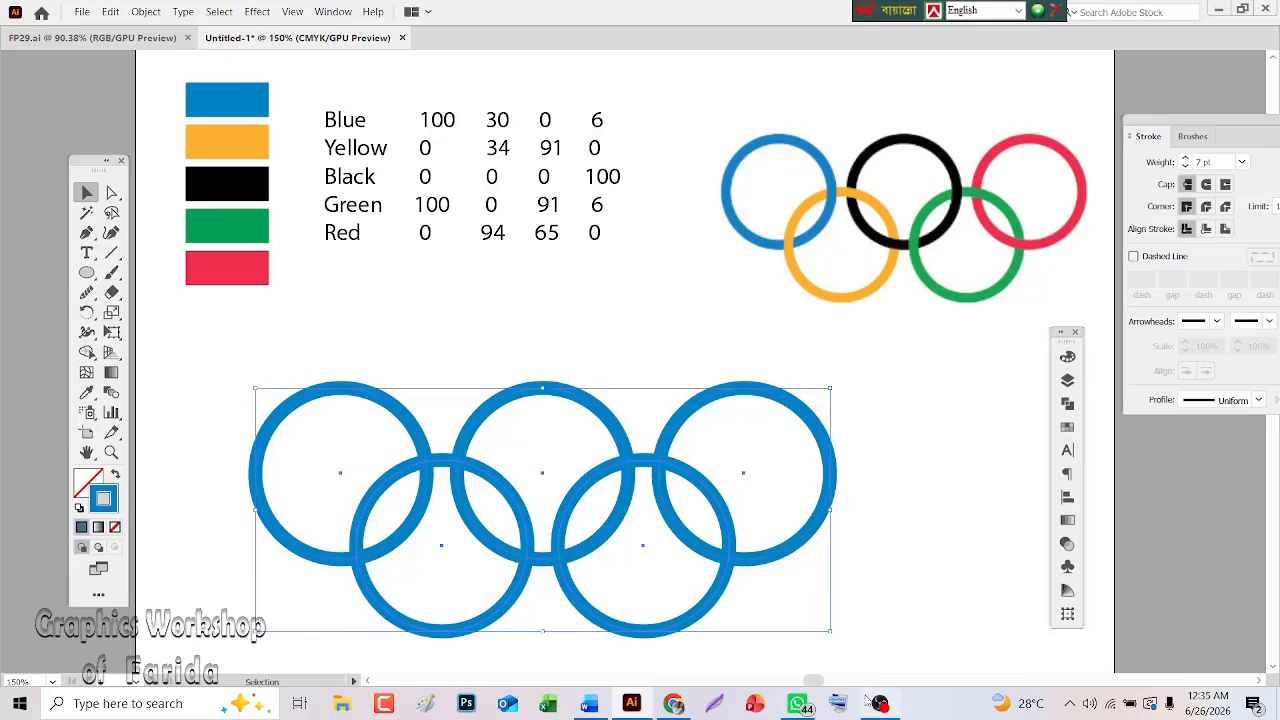
left_click(148, 11)
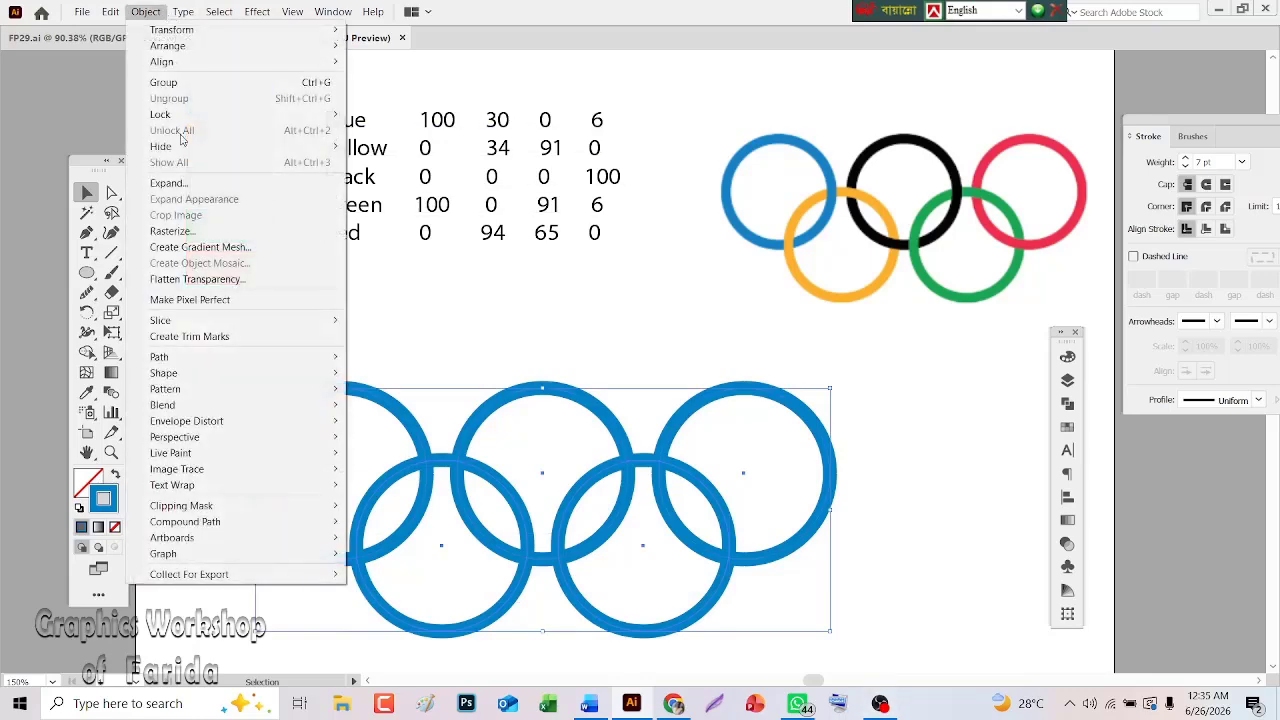
mouse_move(314, 364)
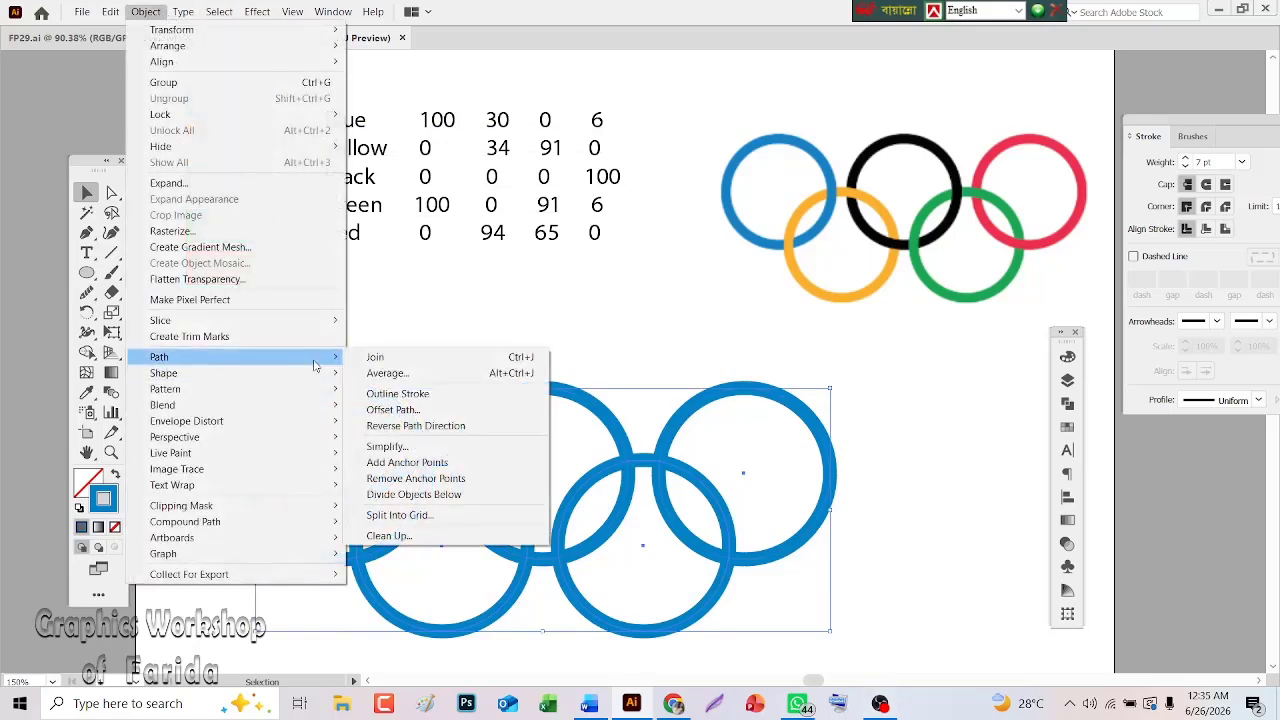
left_click(443, 394)
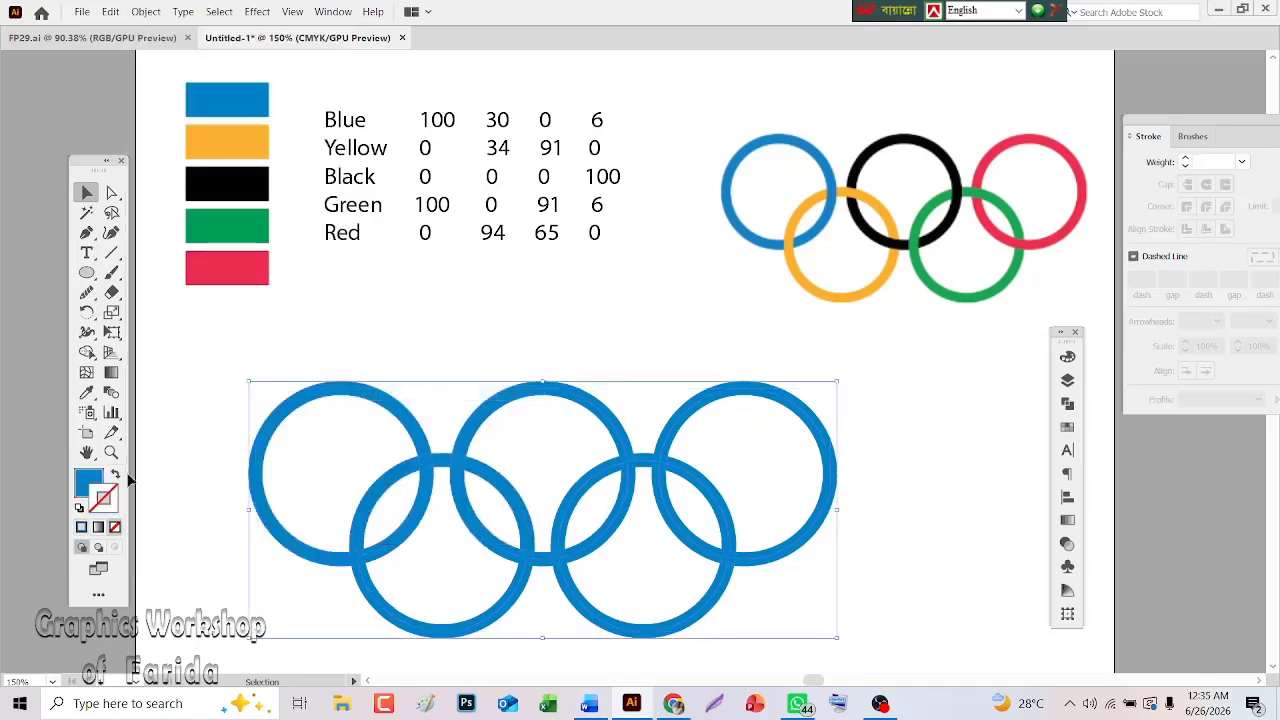
left_click(86, 478)
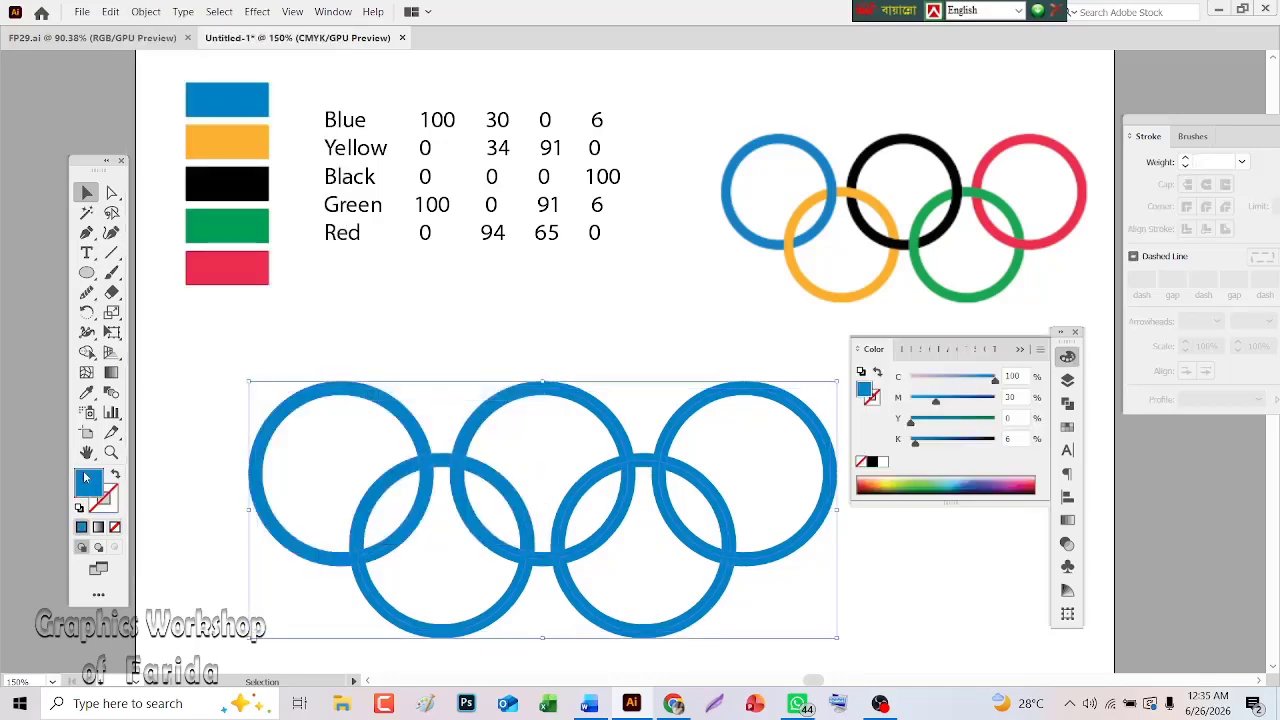
left_click(387, 341)
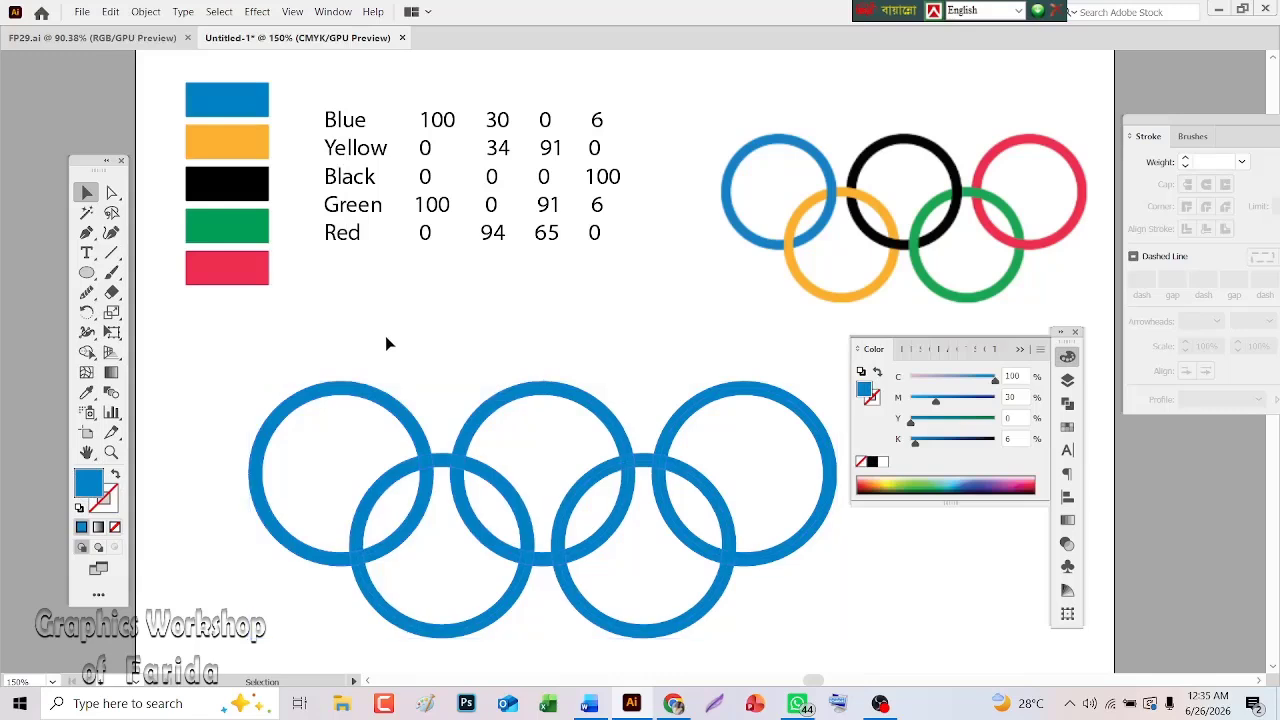
- Recolour the middle ring of the upper row with the black sampled from the black swatch
left_click(487, 406)
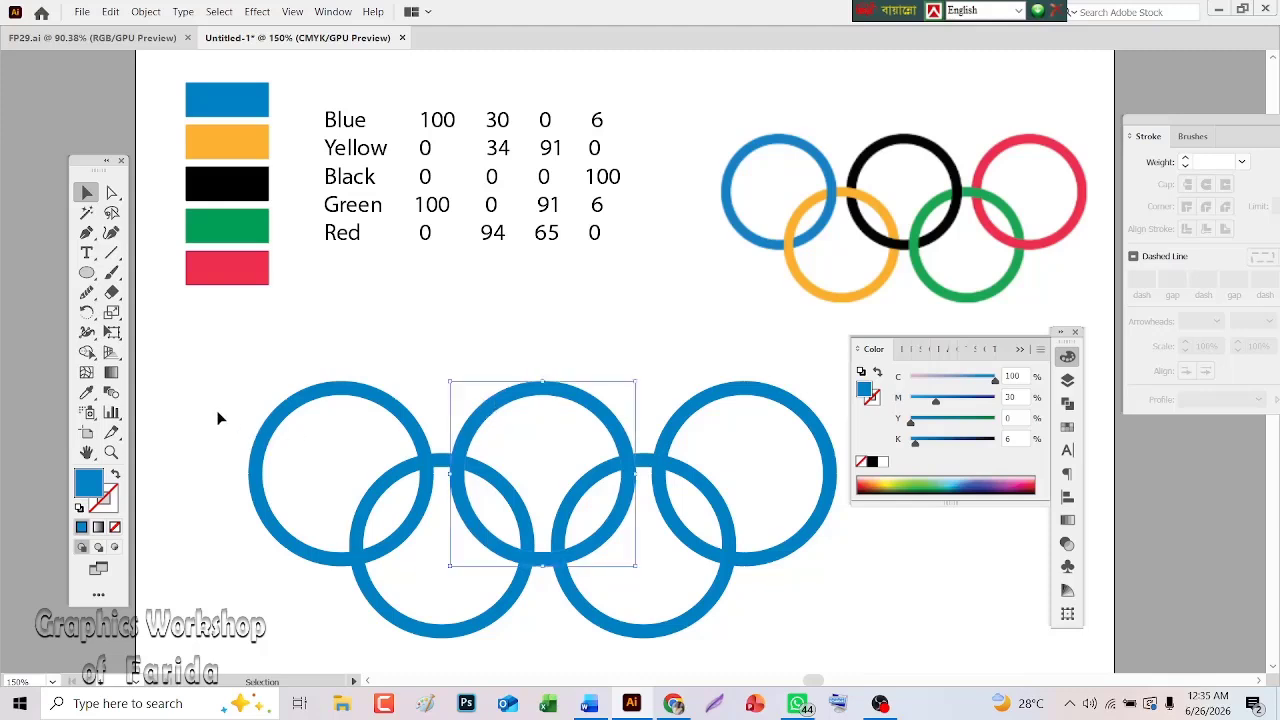
left_click(86, 392)
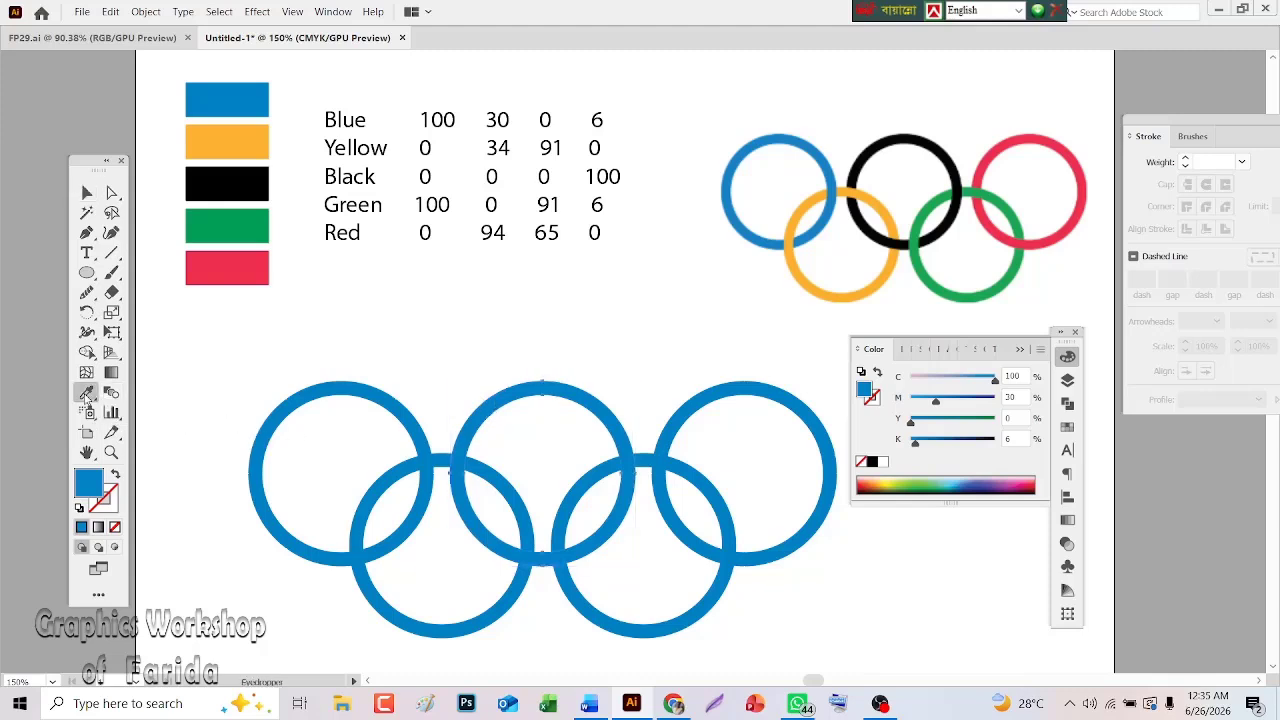
left_click(243, 183)
key("v")
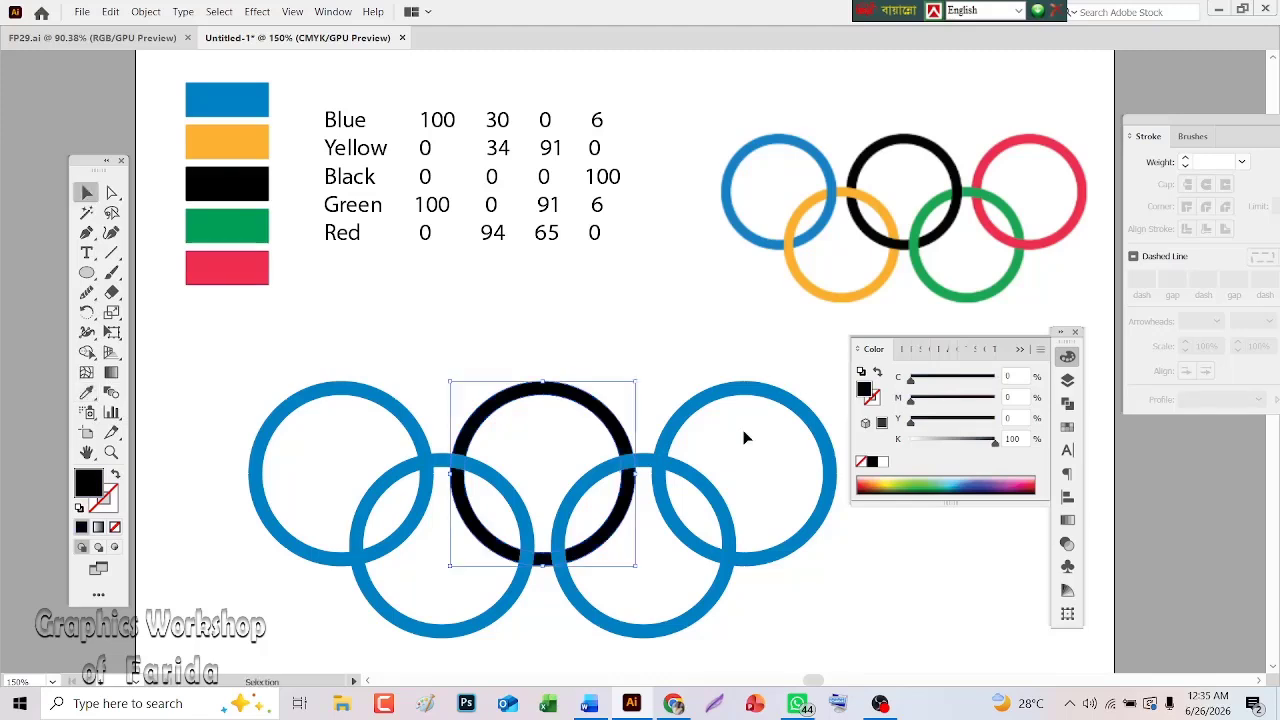
- Recolour the right ring of the upper row with the red sampled from the red swatch
left_click(745, 398)
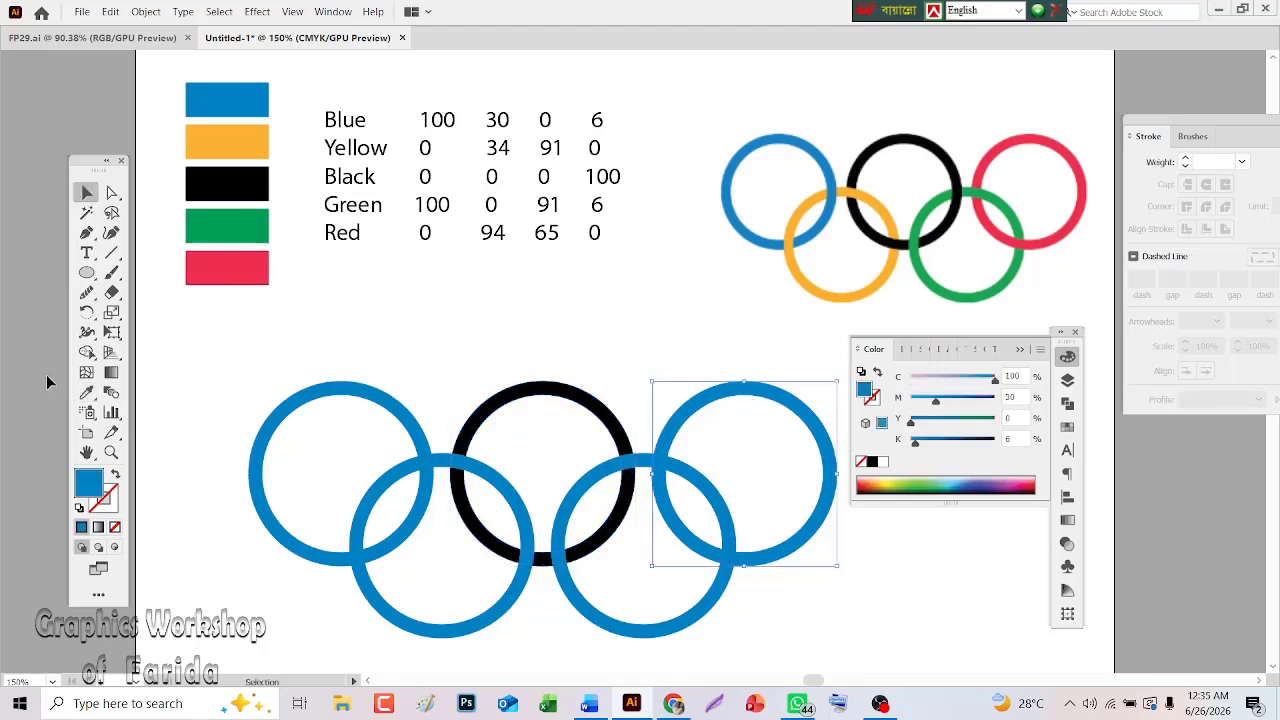
left_click(86, 392)
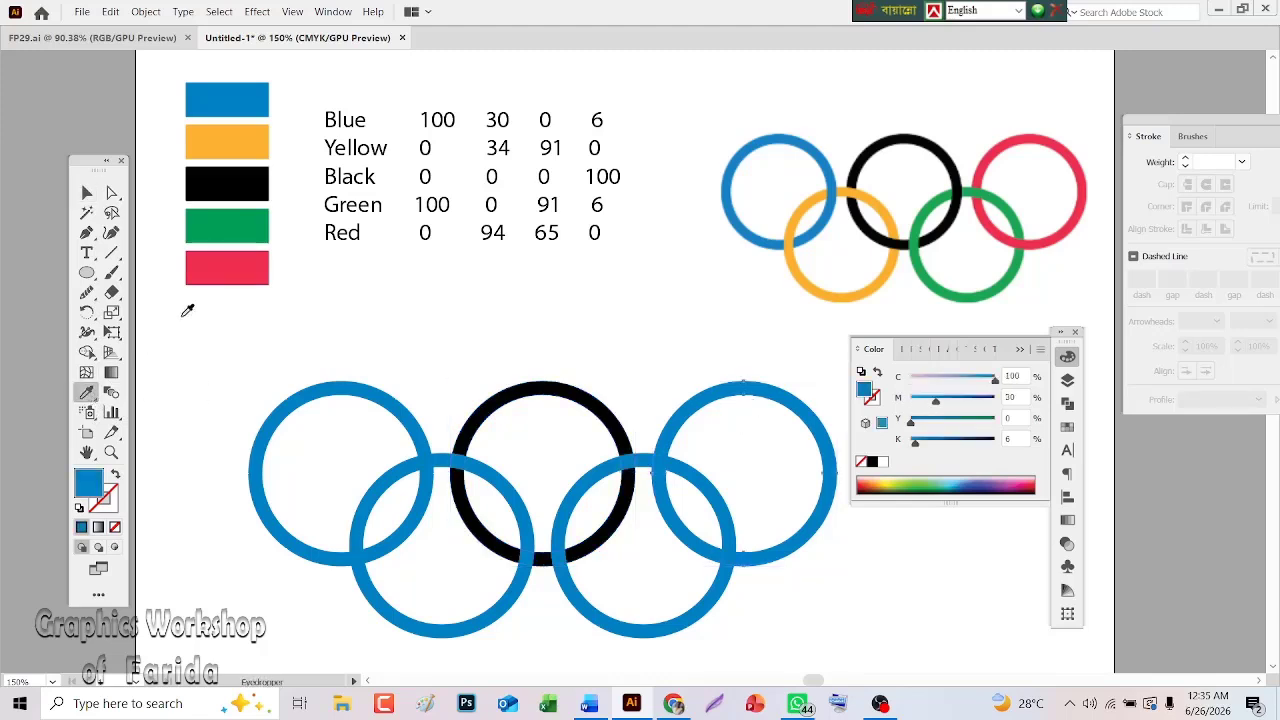
left_click(227, 268)
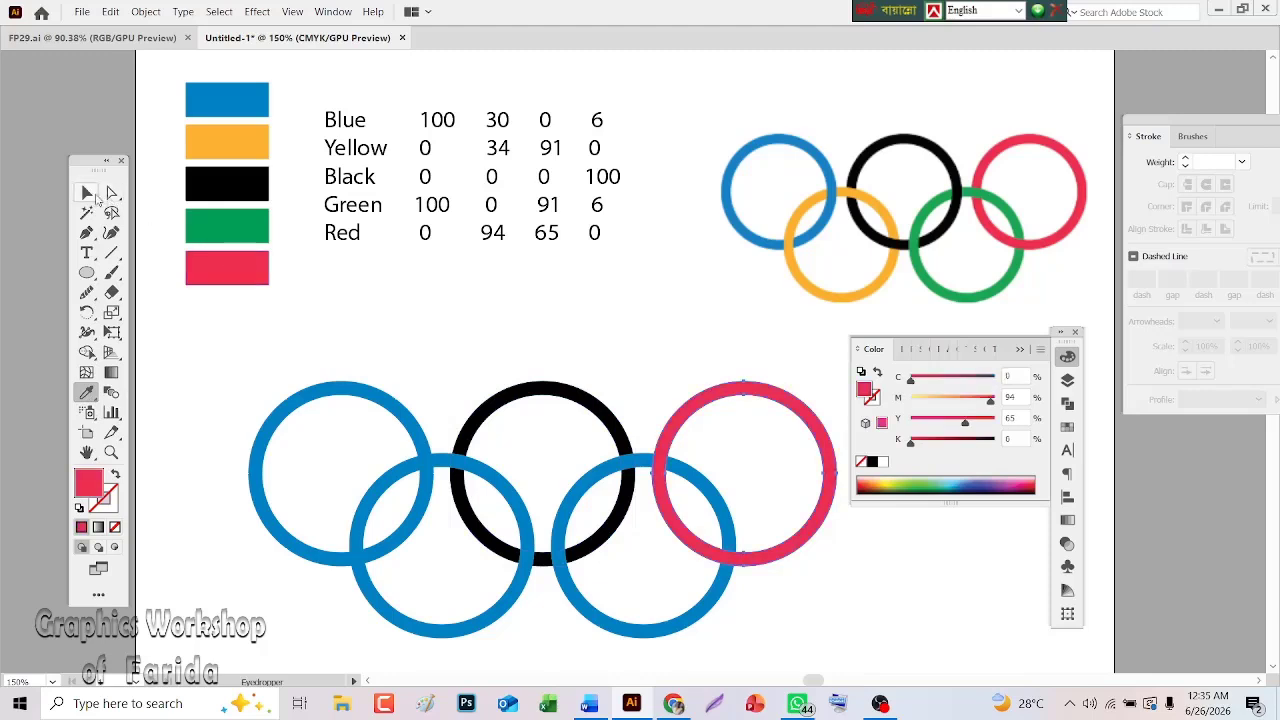
left_click(90, 195)
- Recolour the left ring of the lower row with the yellow sampled from the yellow swatch
left_click(376, 613)
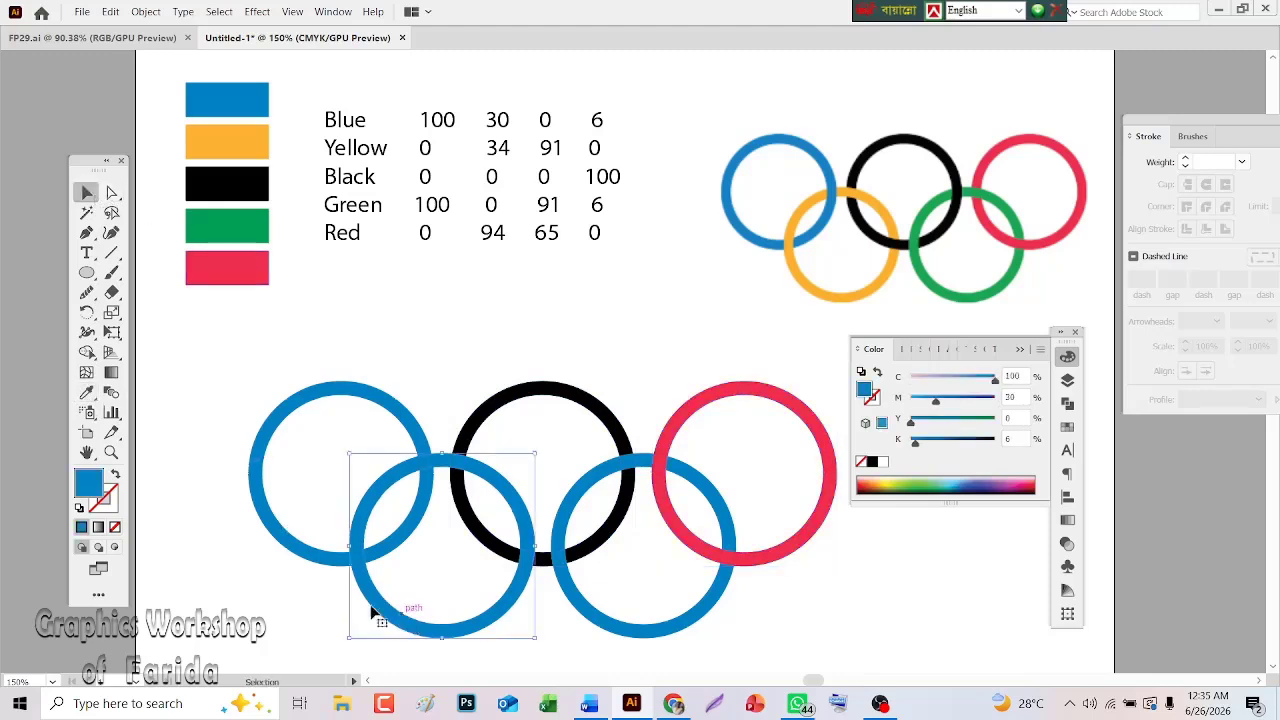
left_click(86, 393)
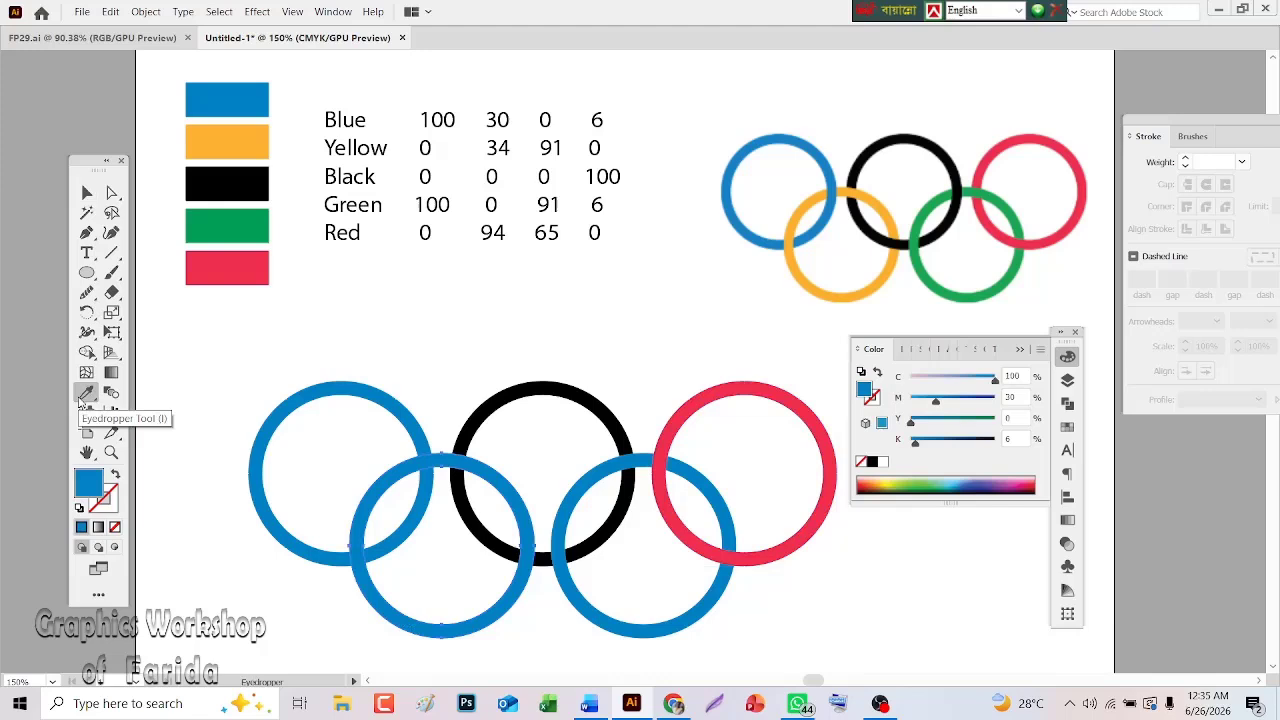
left_click(207, 145)
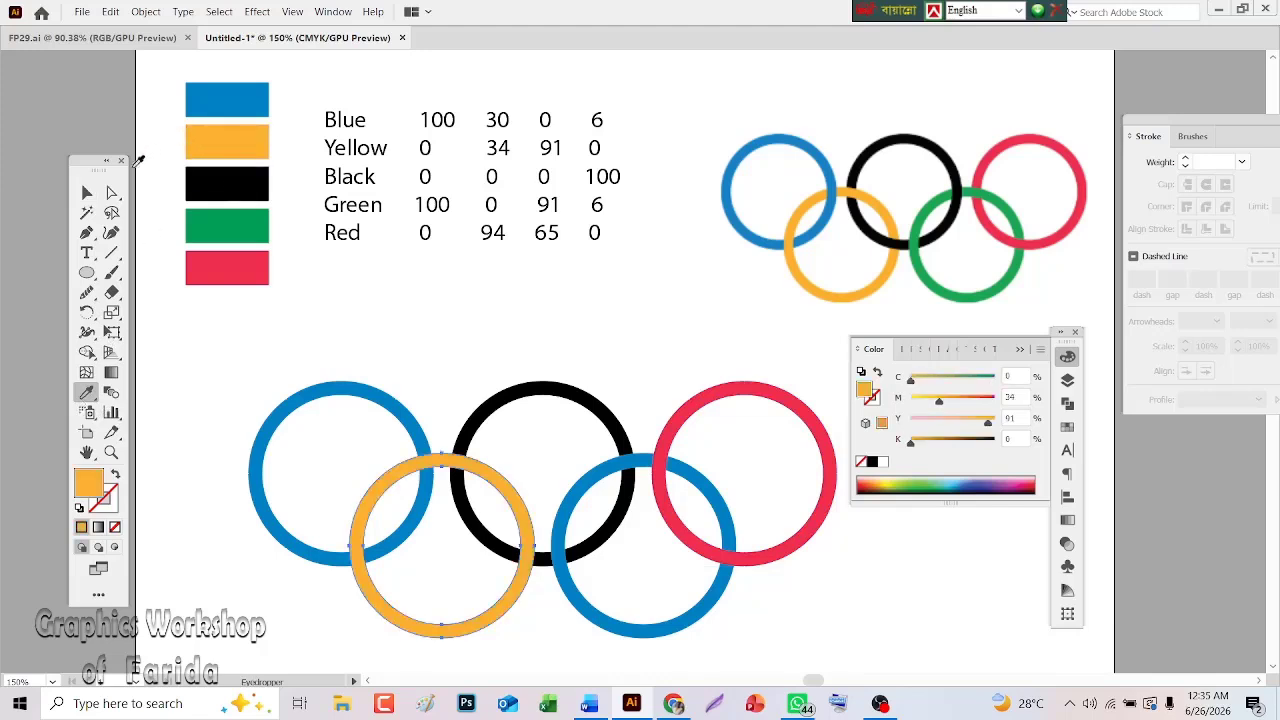
left_click(97, 193)
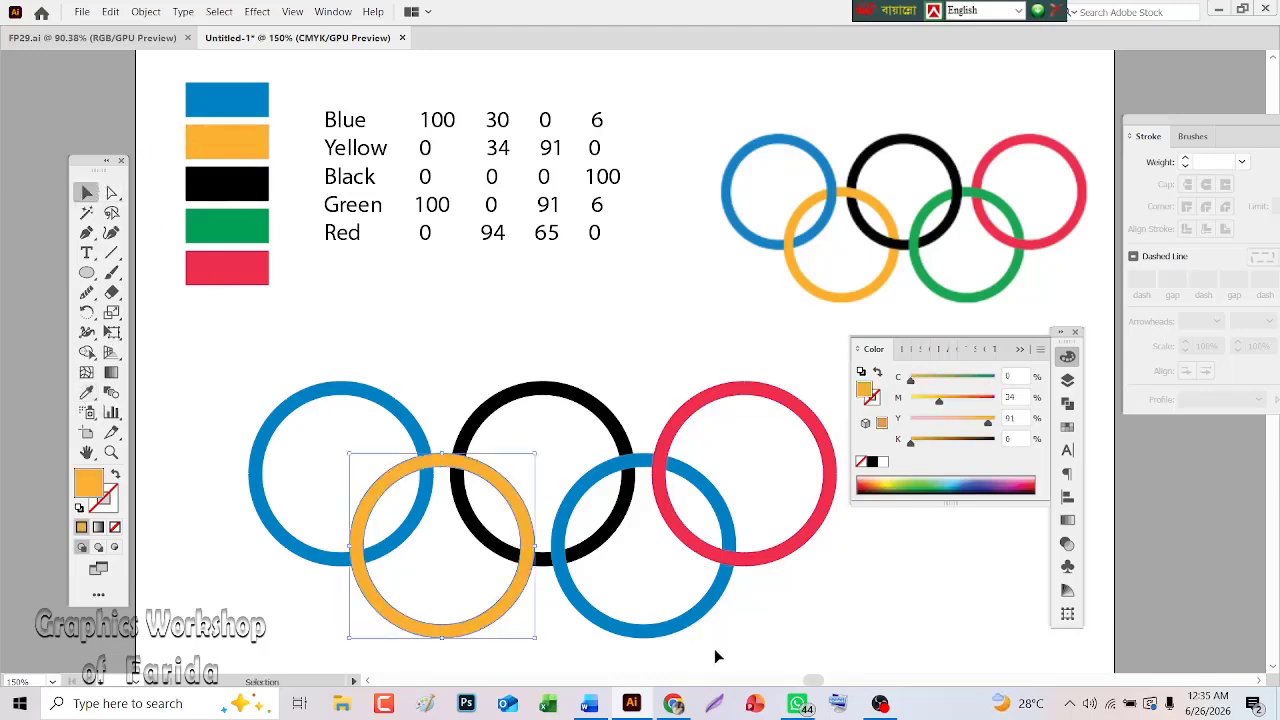
- Recolour the right ring of the lower row with the green sampled from the green swatch
left_click(706, 611)
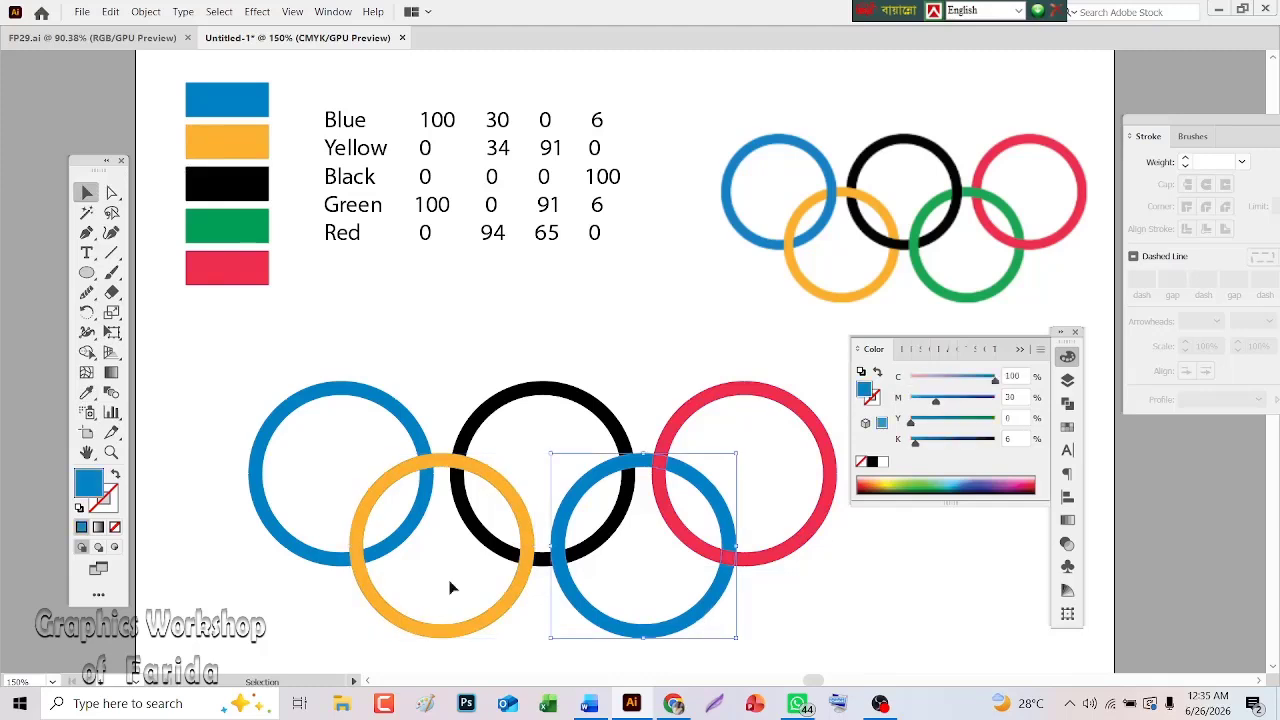
left_click(86, 393)
left_click(221, 224)
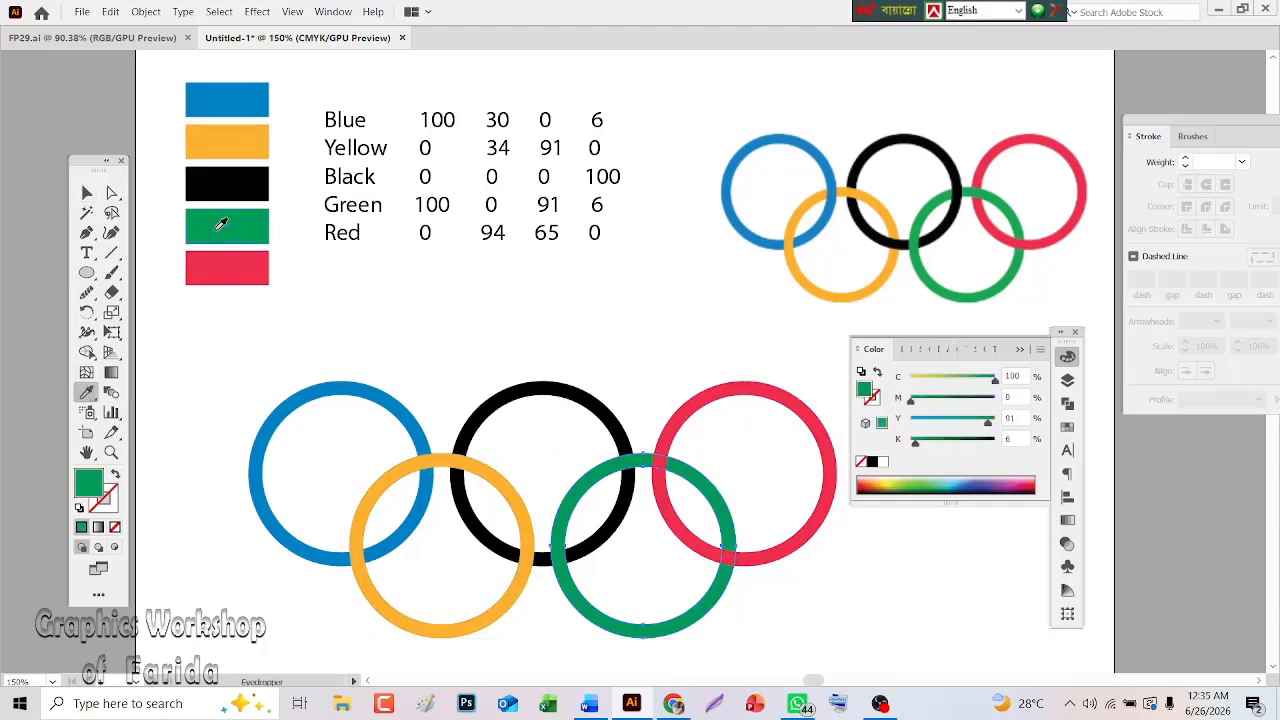
left_click(87, 193)
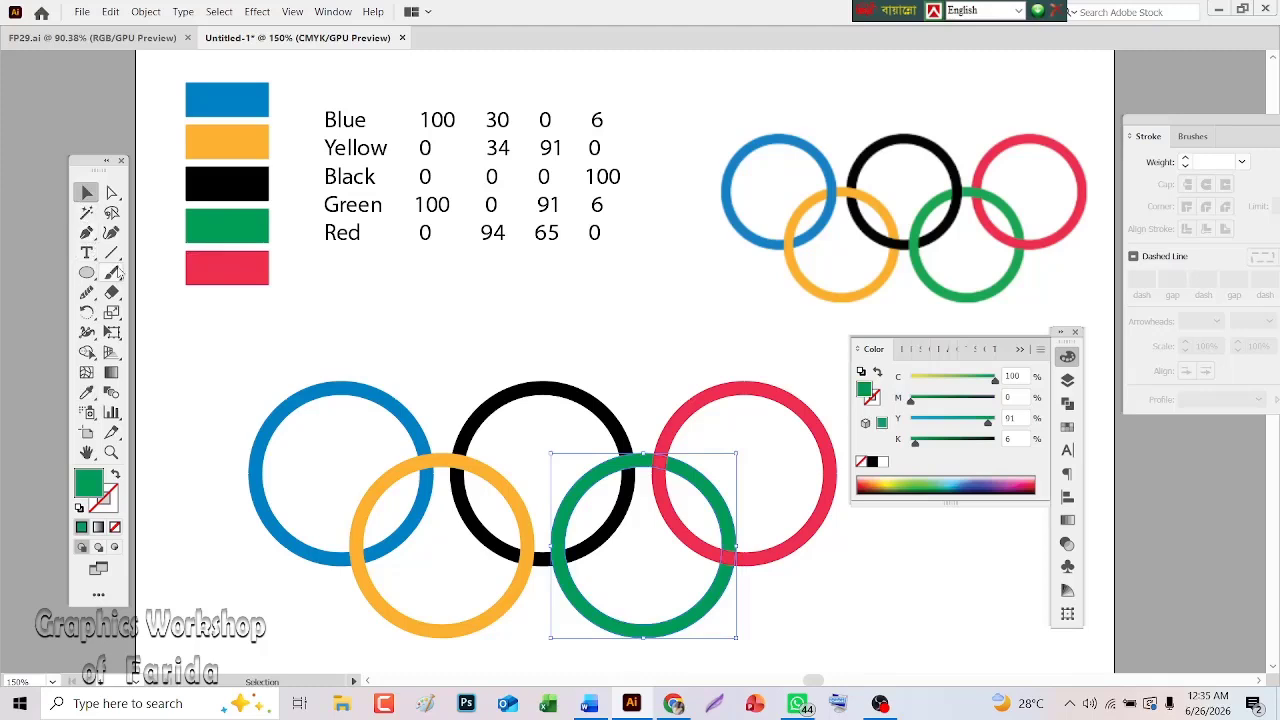
- Split all five large rings into separate pieces at their overlaps with Pathfinder Divide
left_click_drag(226, 374, 857, 618)
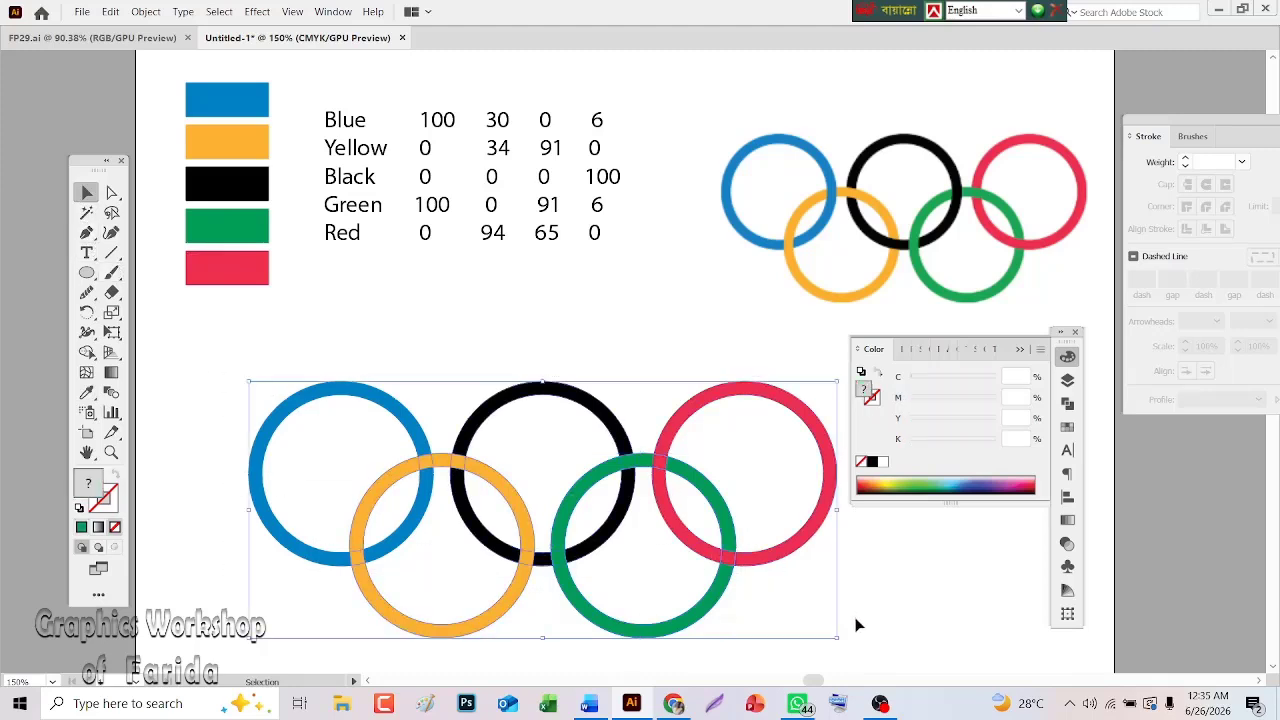
left_click(1026, 350)
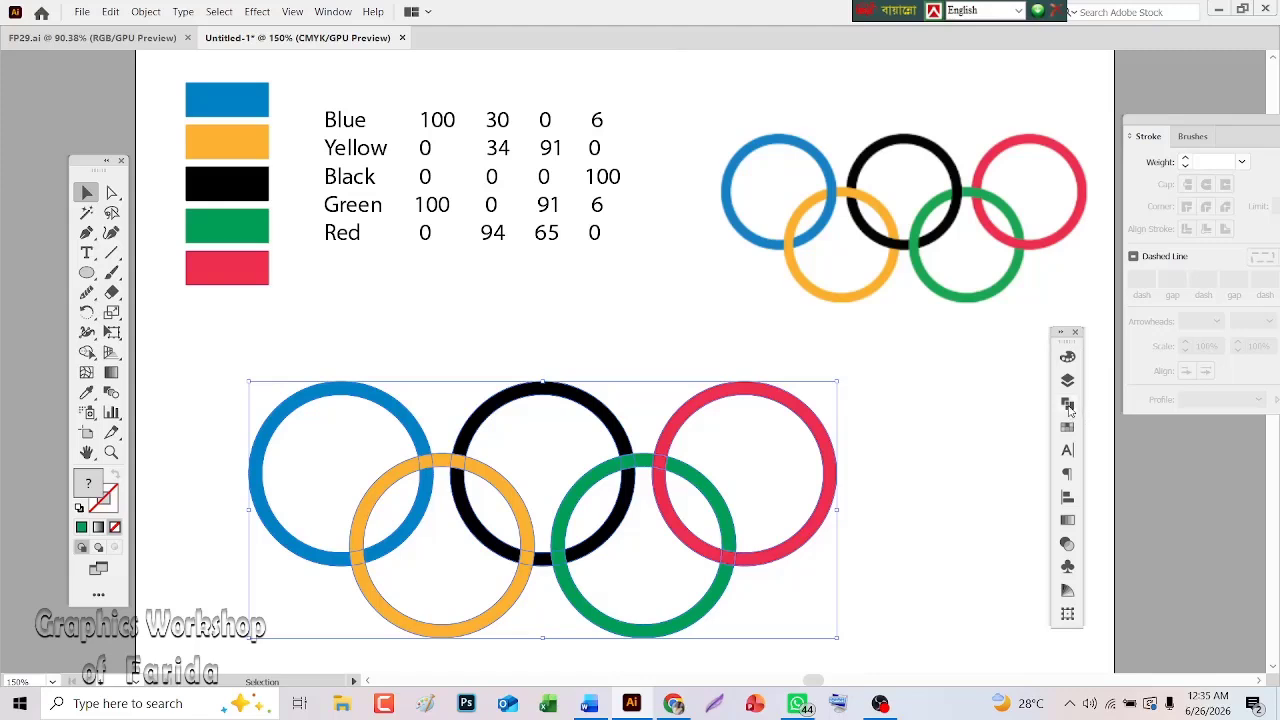
left_click(1067, 405)
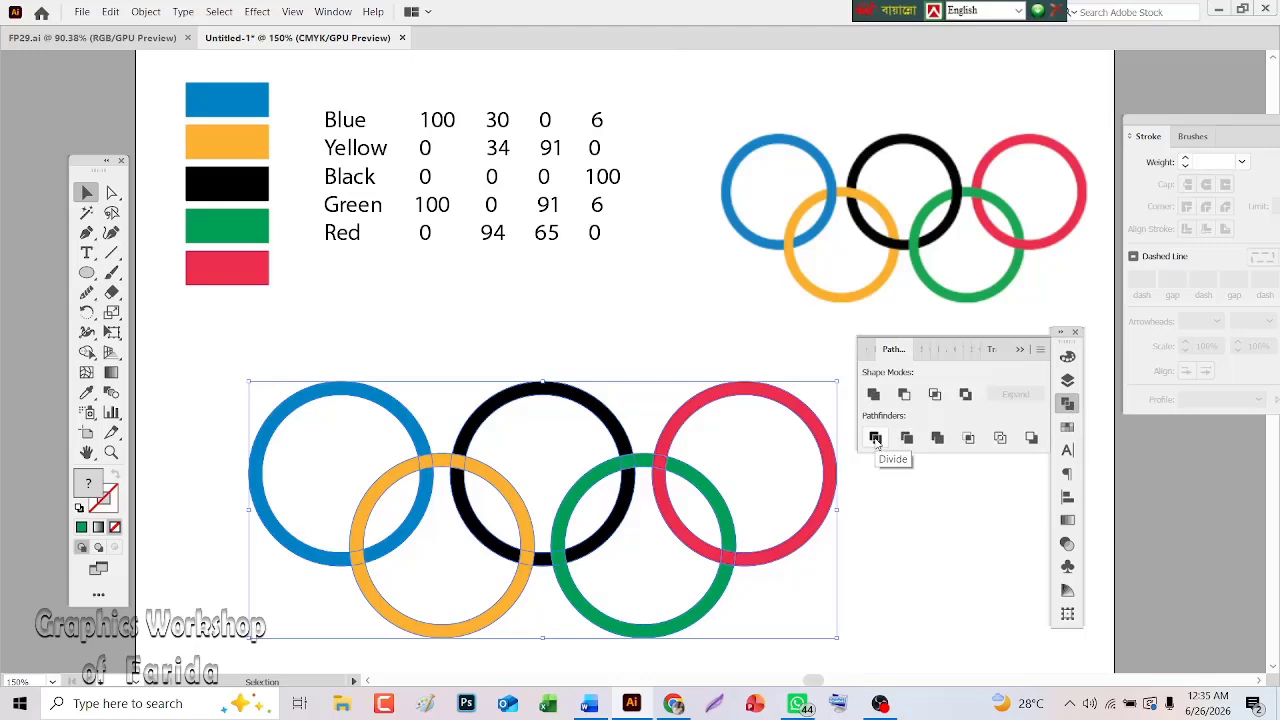
left_click(875, 438)
left_click(304, 329)
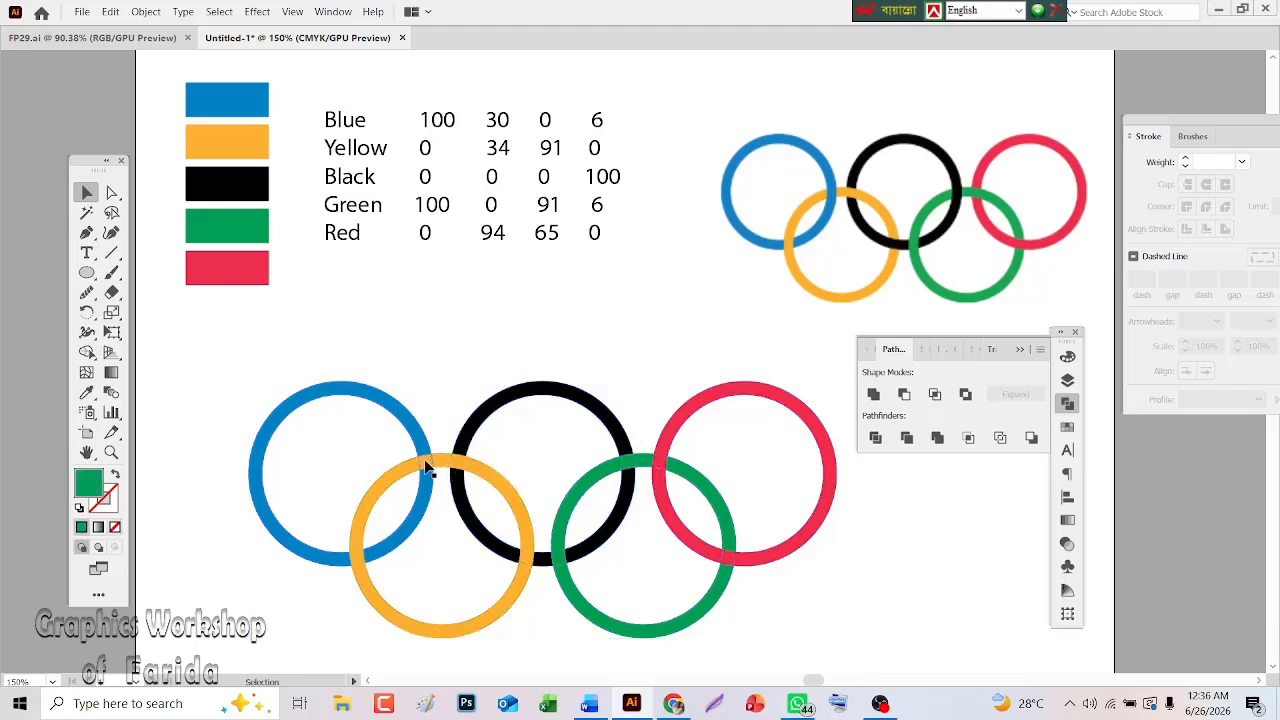
- Recolour the upper overlap piece between the blue and yellow rings with the blue sampled from the blue ring
left_click(111, 193)
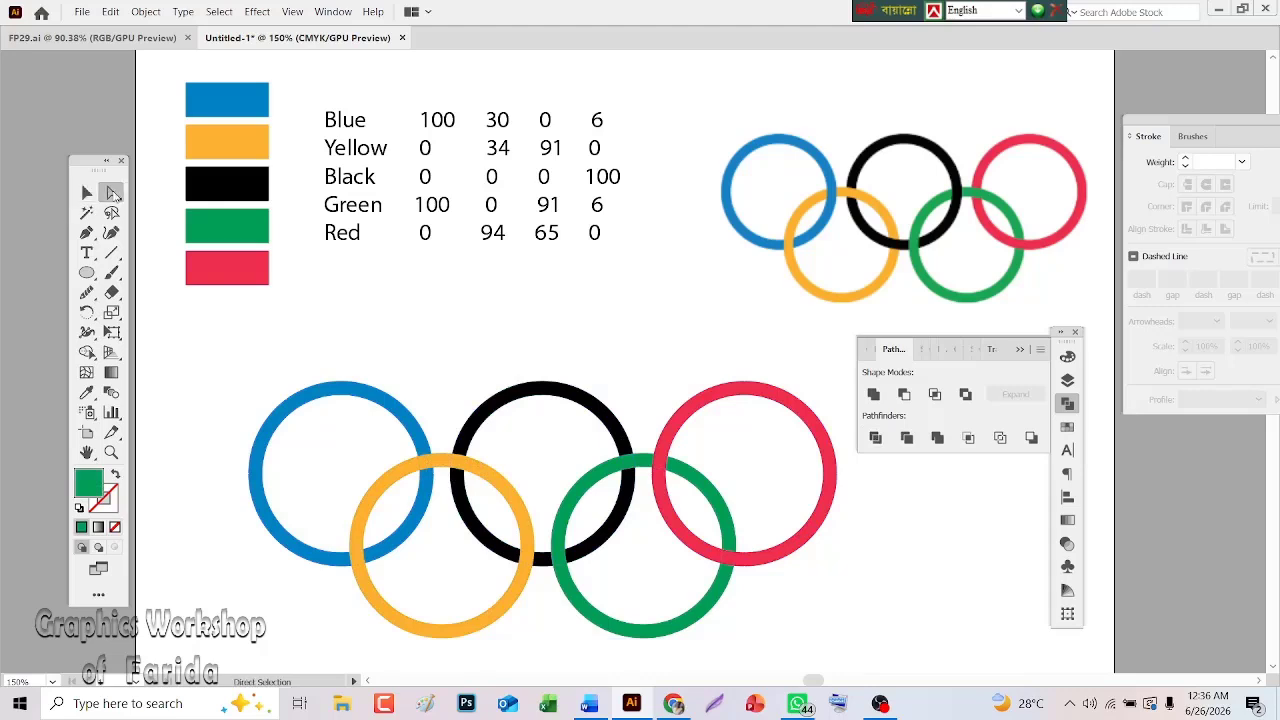
left_click(424, 463)
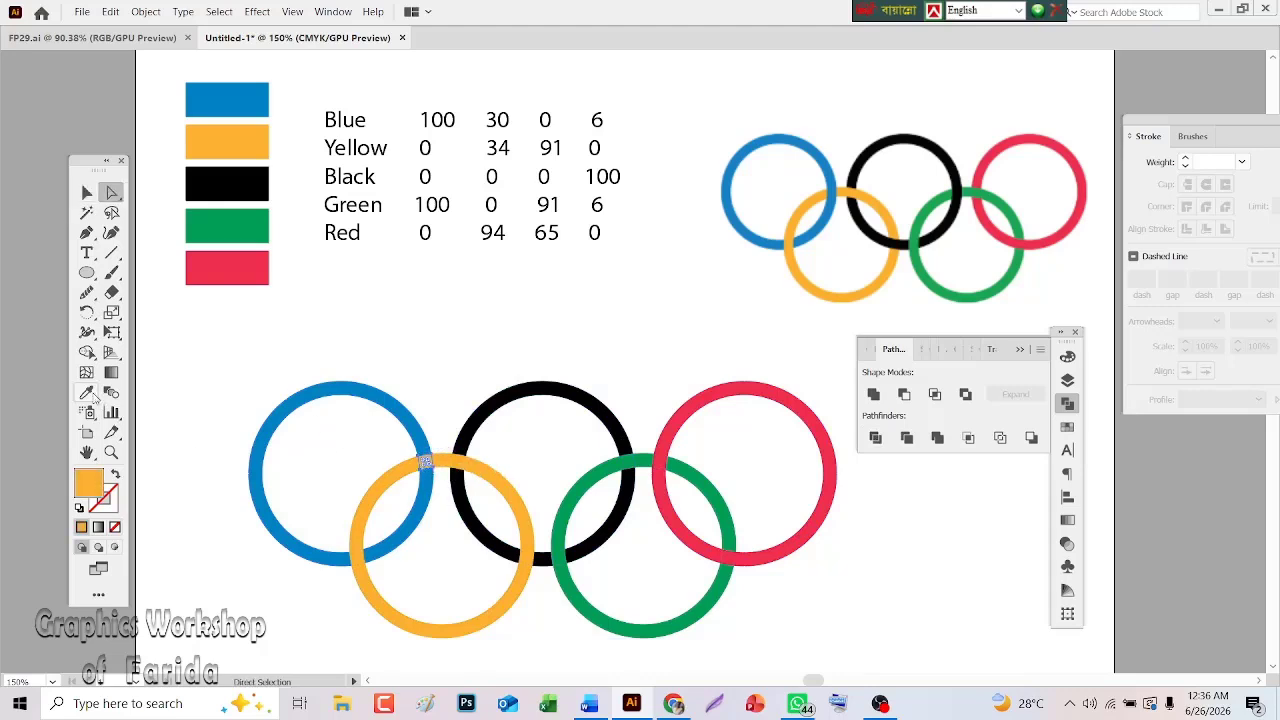
left_click(87, 392)
left_click(418, 417)
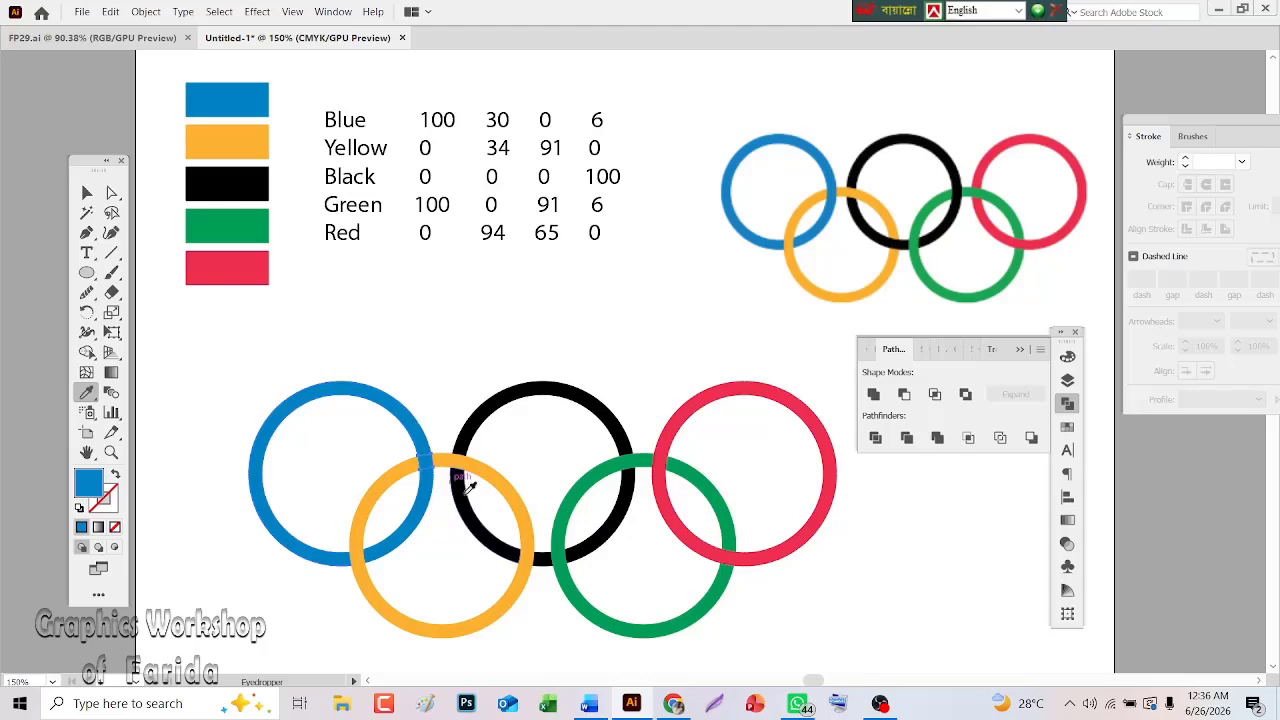
- Recolour the lower overlap piece between the yellow and black rings with the black sampled from the black ring
left_click(113, 193)
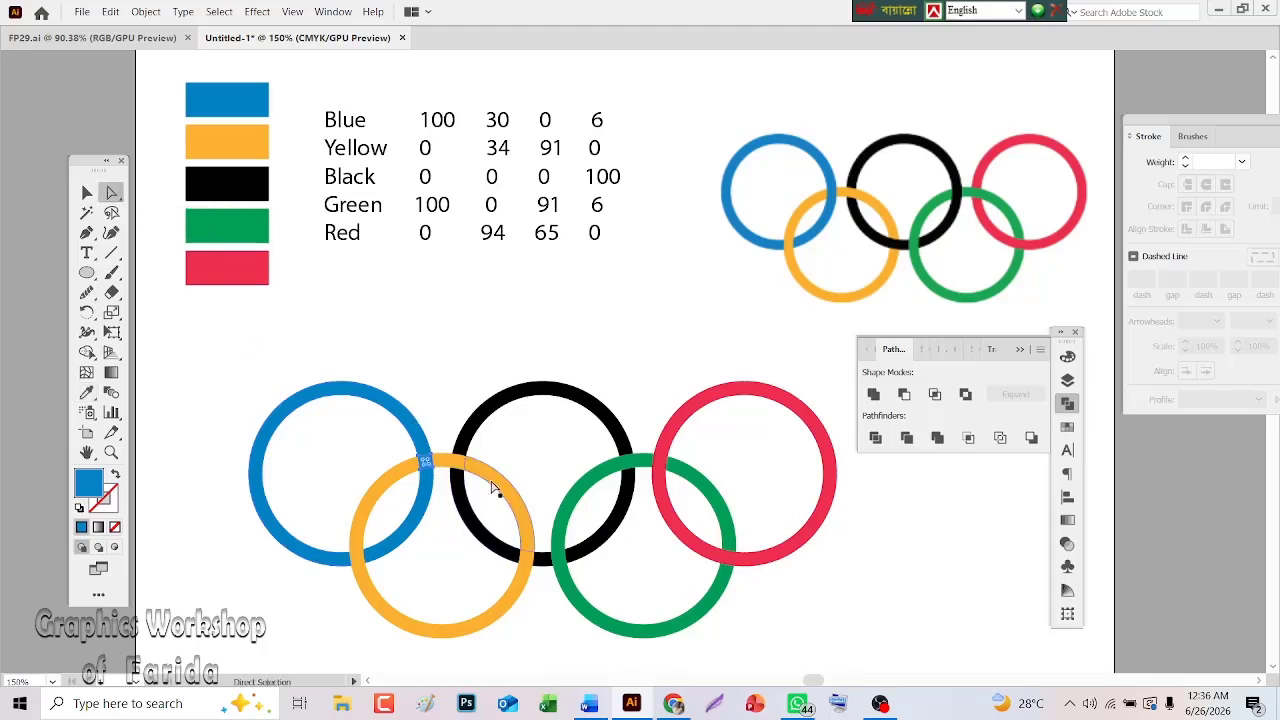
left_click(527, 563)
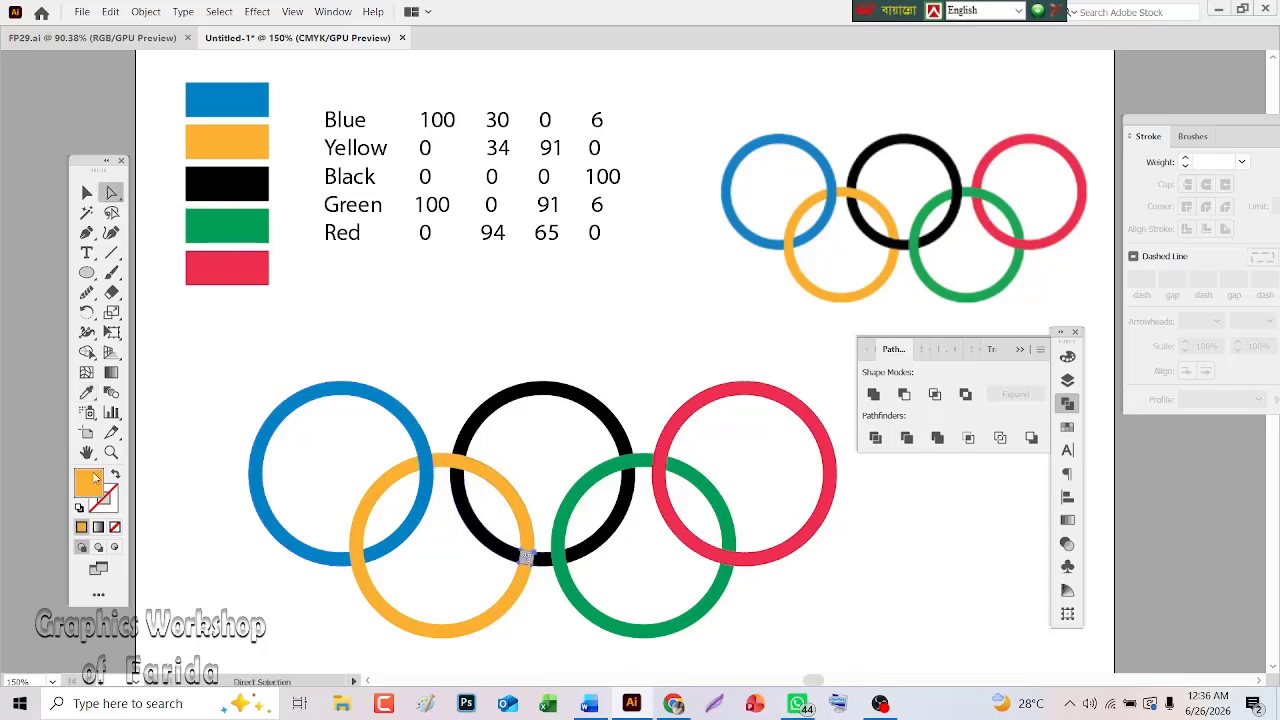
left_click(86, 393)
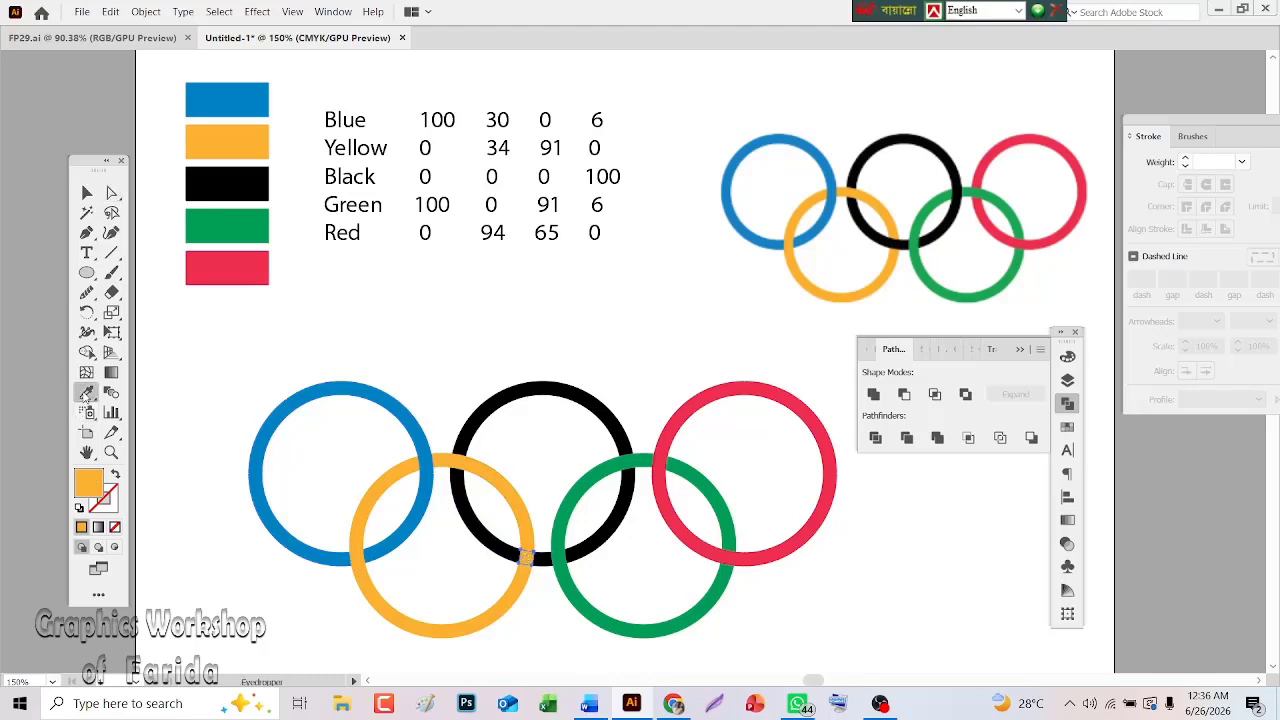
left_click(492, 537)
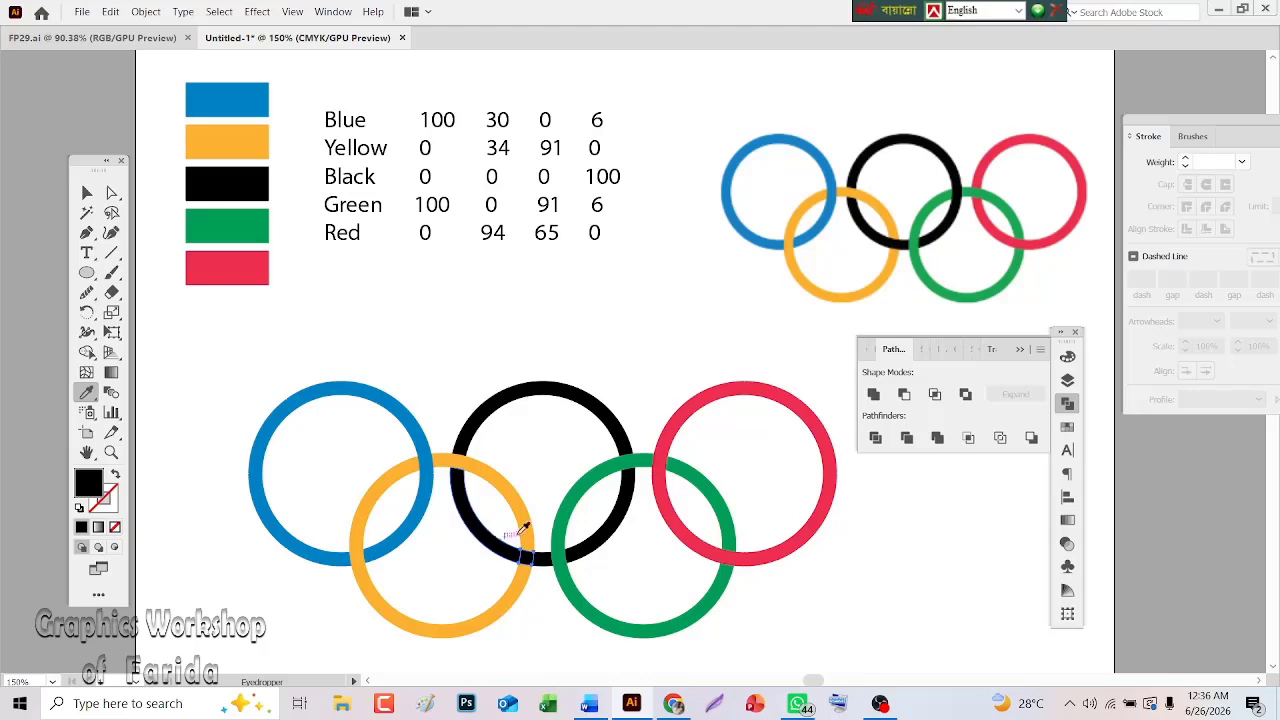
- Recolour the upper overlap piece between the black and green rings with the black sampled from the black ring
left_click(111, 193)
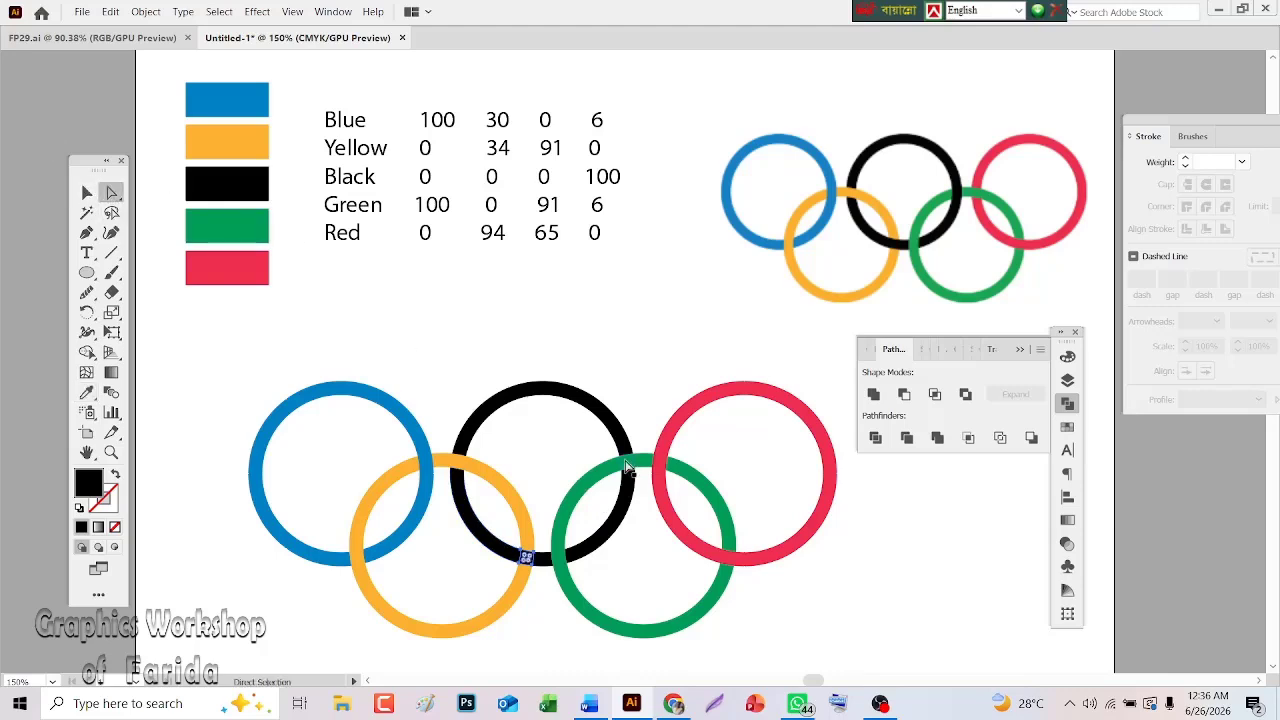
left_click(626, 461)
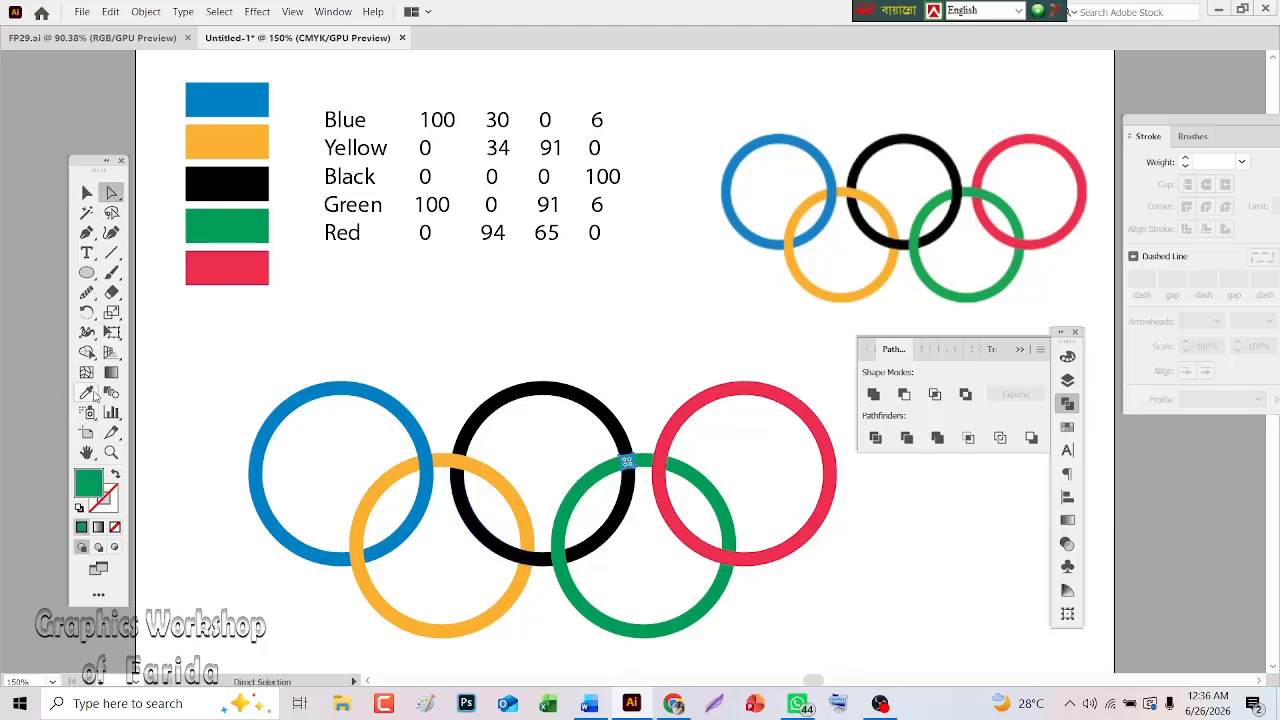
left_click(86, 392)
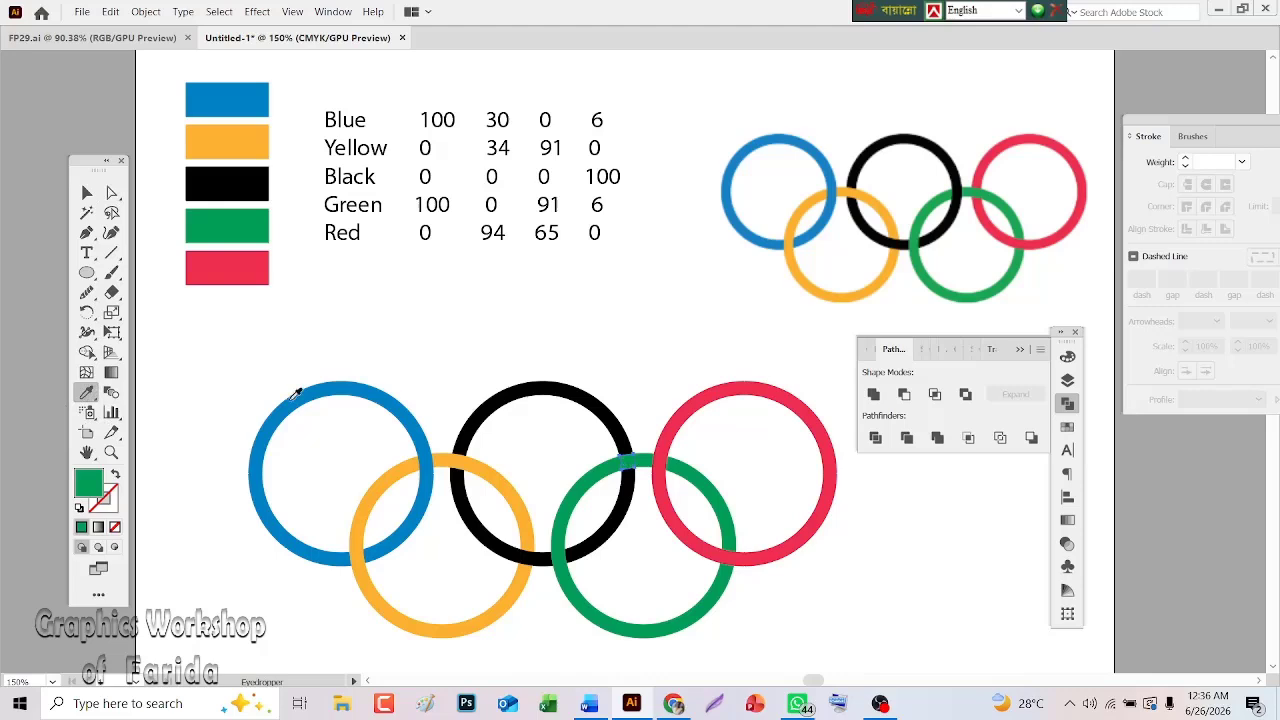
left_click(612, 414)
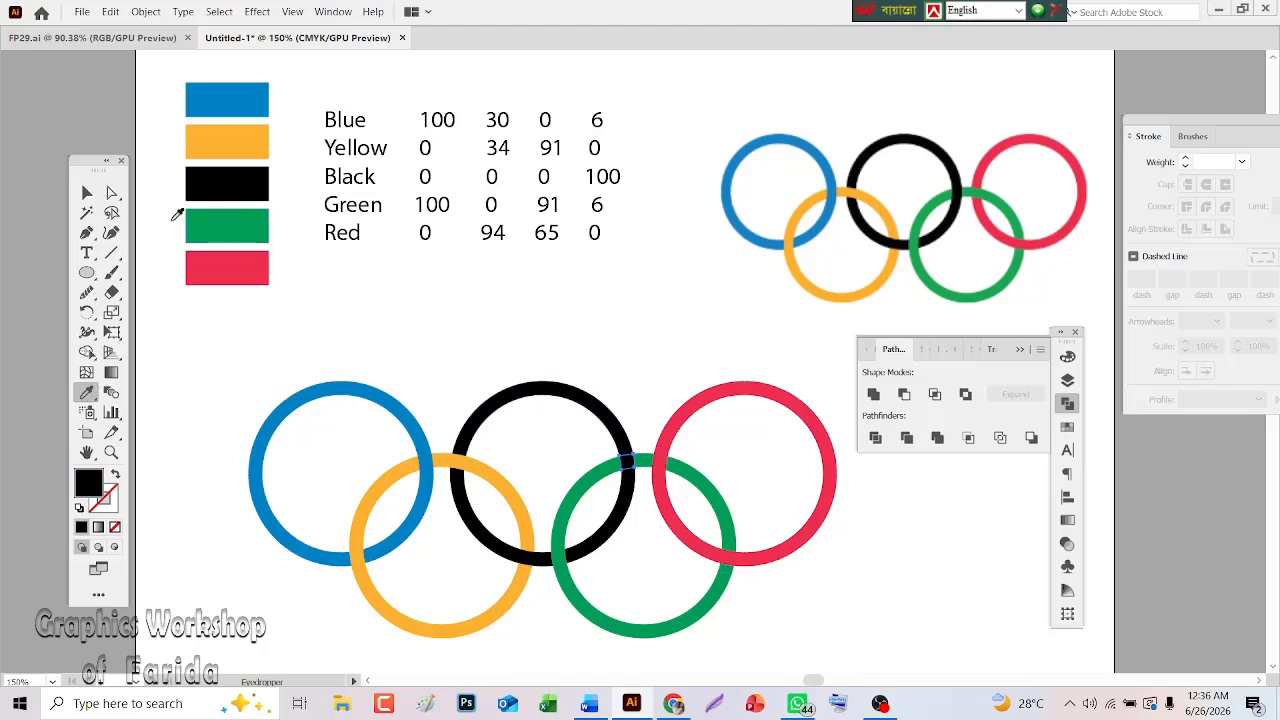
- Recolour the upper overlap piece between the green and red rings with the green sampled from the green ring
left_click(112, 193)
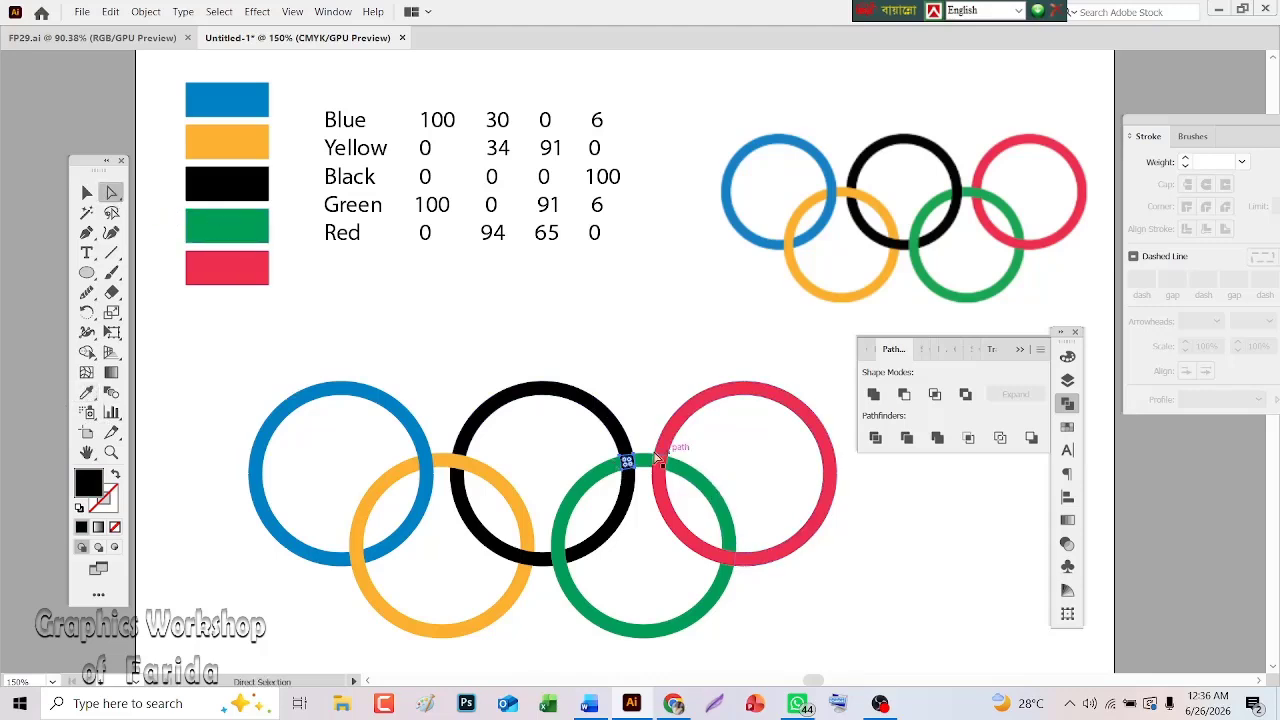
left_click(658, 466)
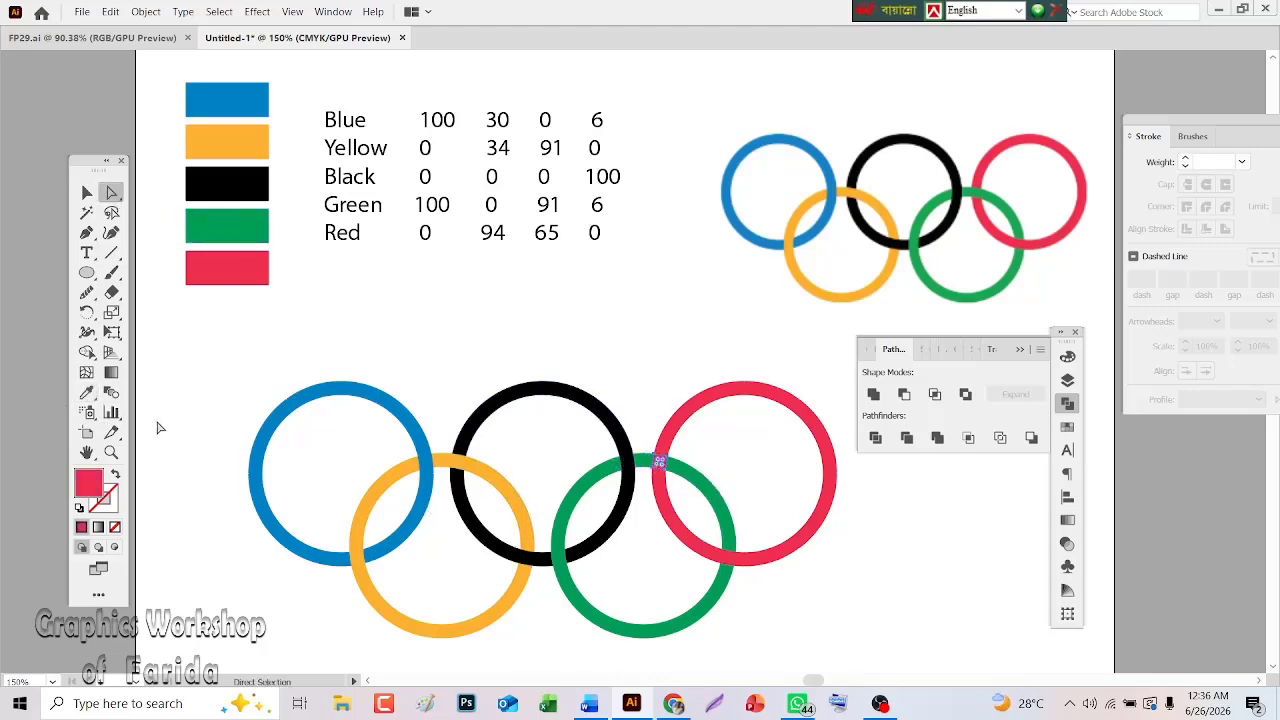
left_click(89, 395)
left_click(718, 488)
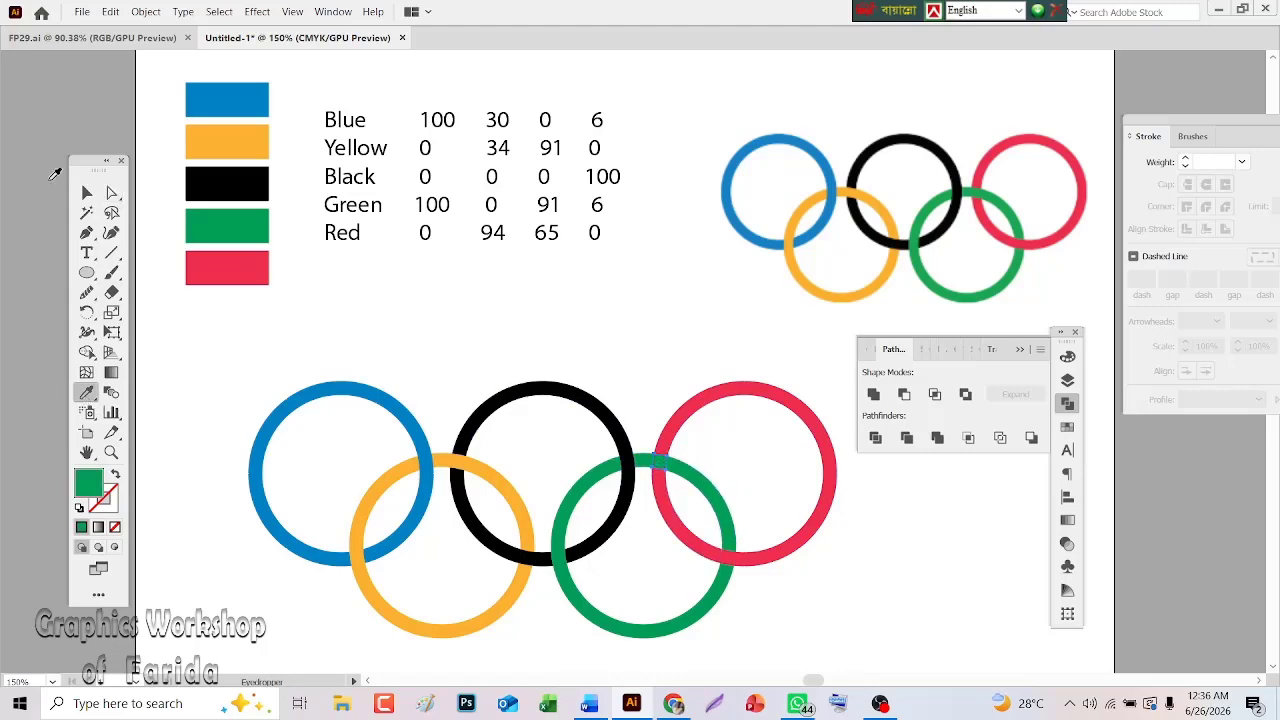
- Place a copy of the complete interlocking rings beyond the right edge of the artboard
left_click(87, 192)
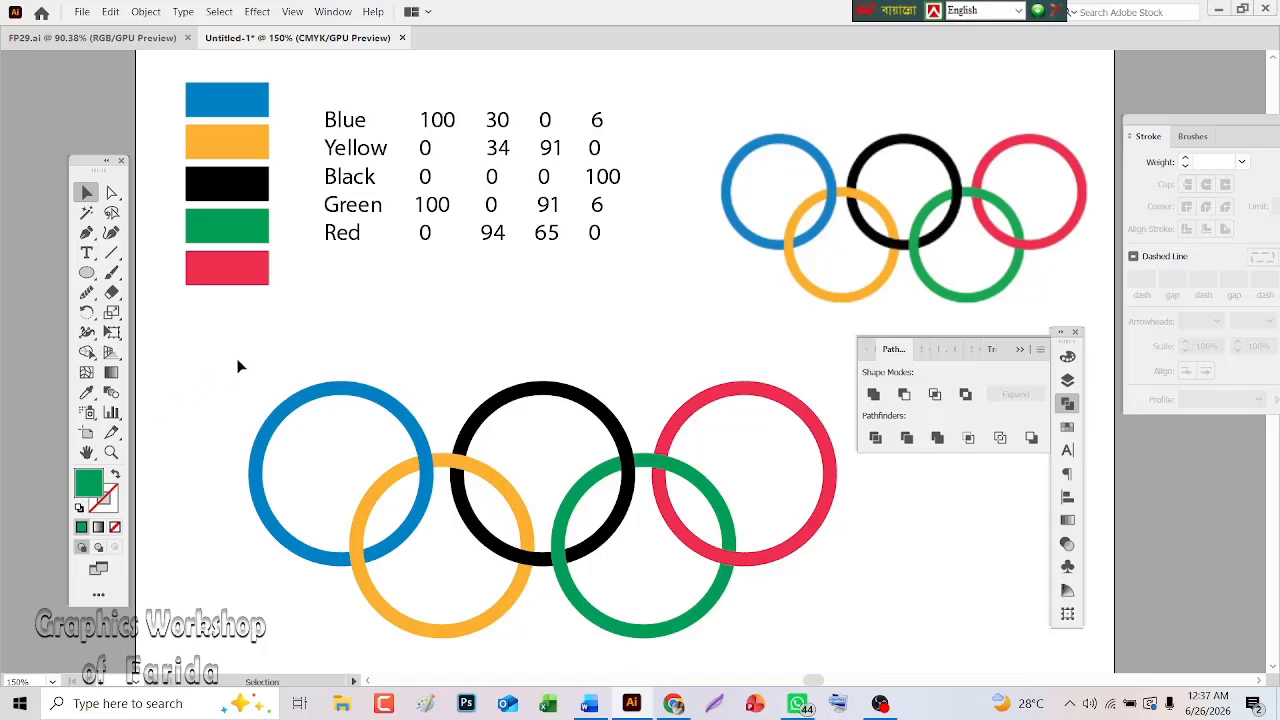
left_click_drag(237, 366, 825, 656)
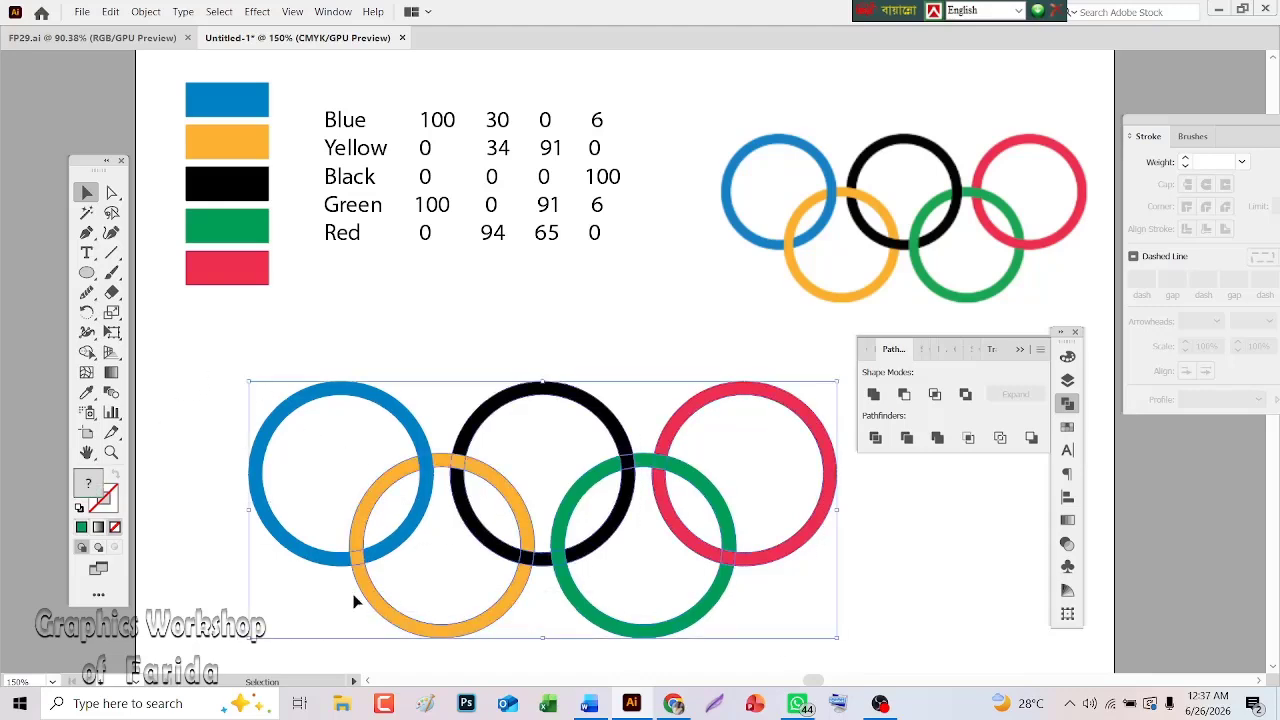
left_click_drag(378, 608, 1160, 615)
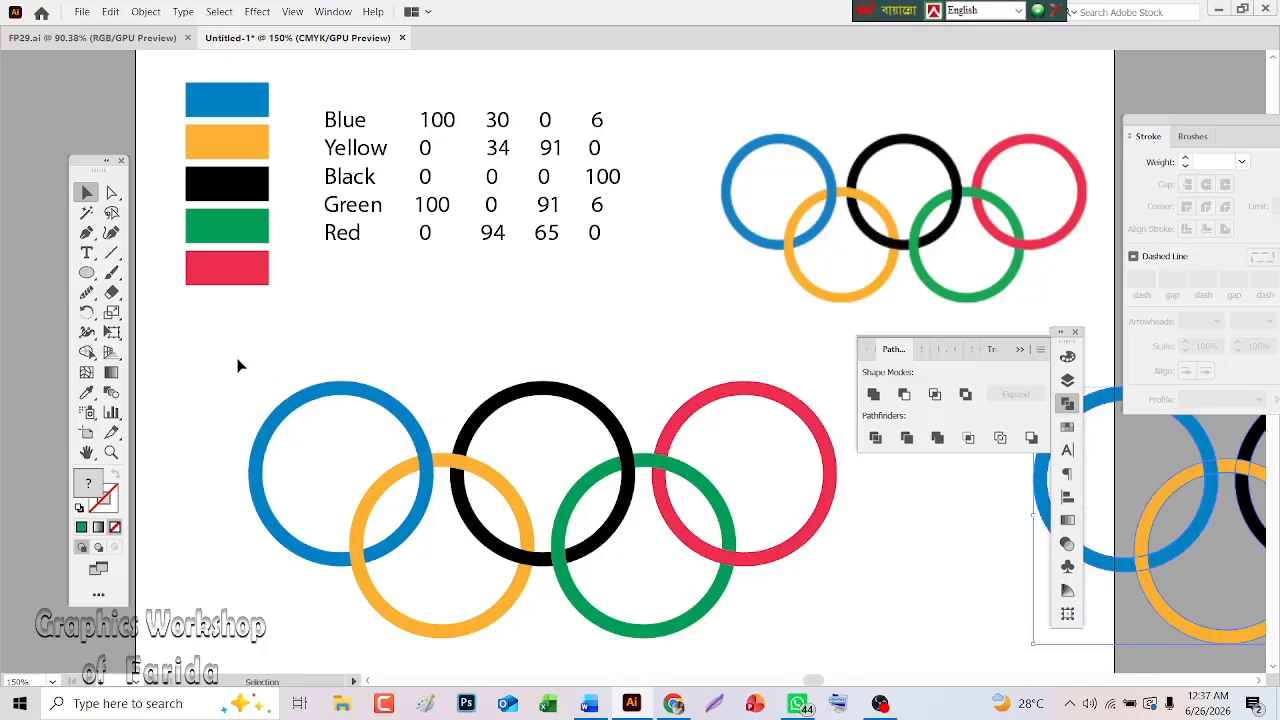
- Expand the appearance of the original rings on the artboard and join their same-coloured pieces with Pathfinder Merge
left_click_drag(240, 362, 808, 638)
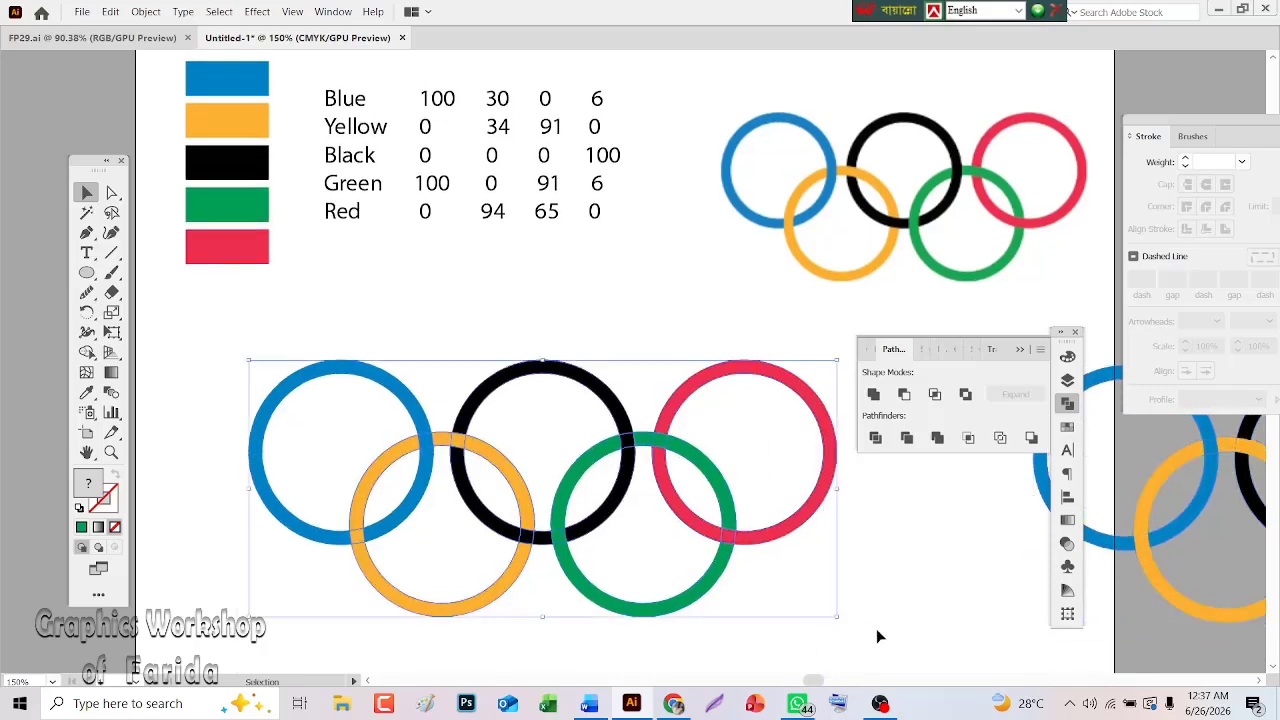
left_click(142, 12)
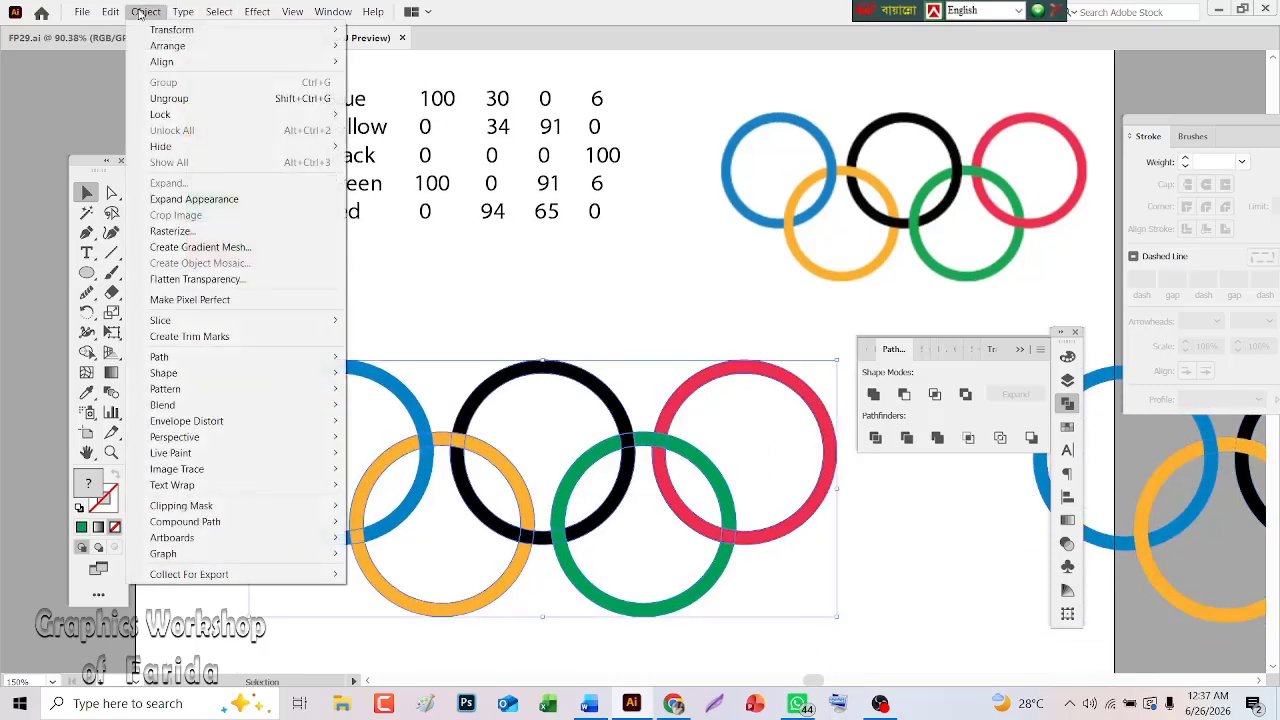
left_click(216, 203)
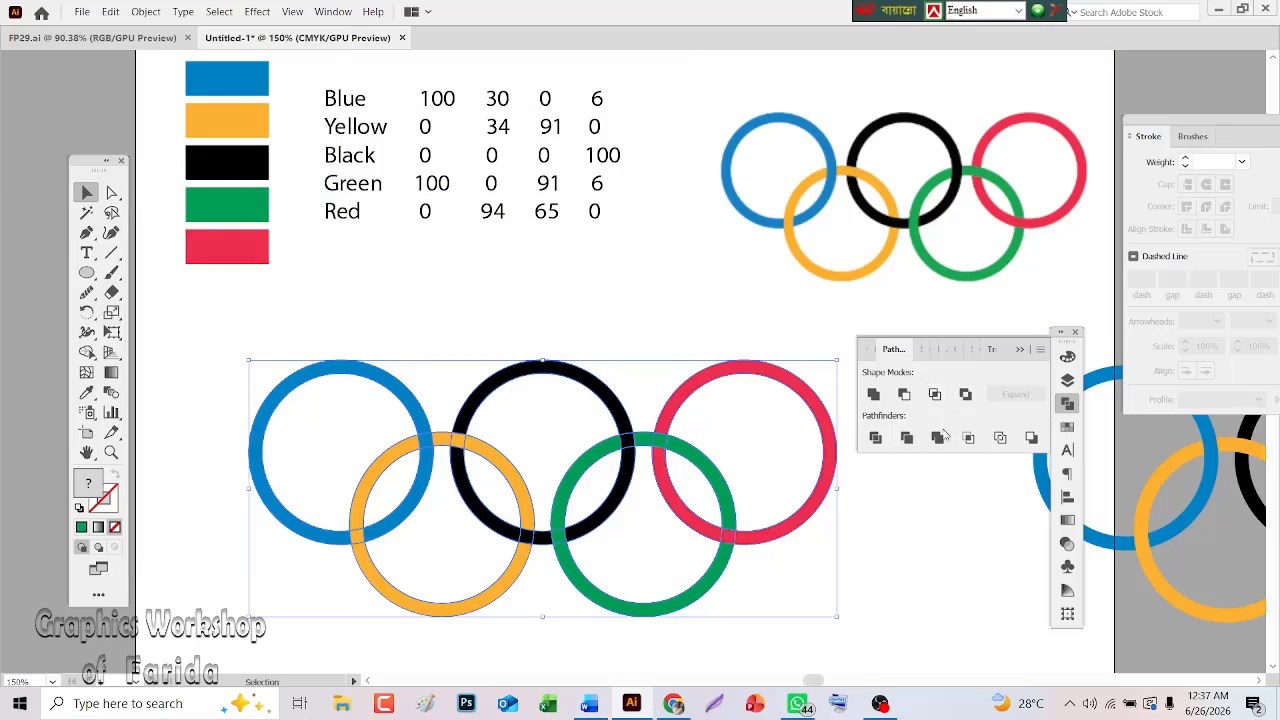
left_click(938, 440)
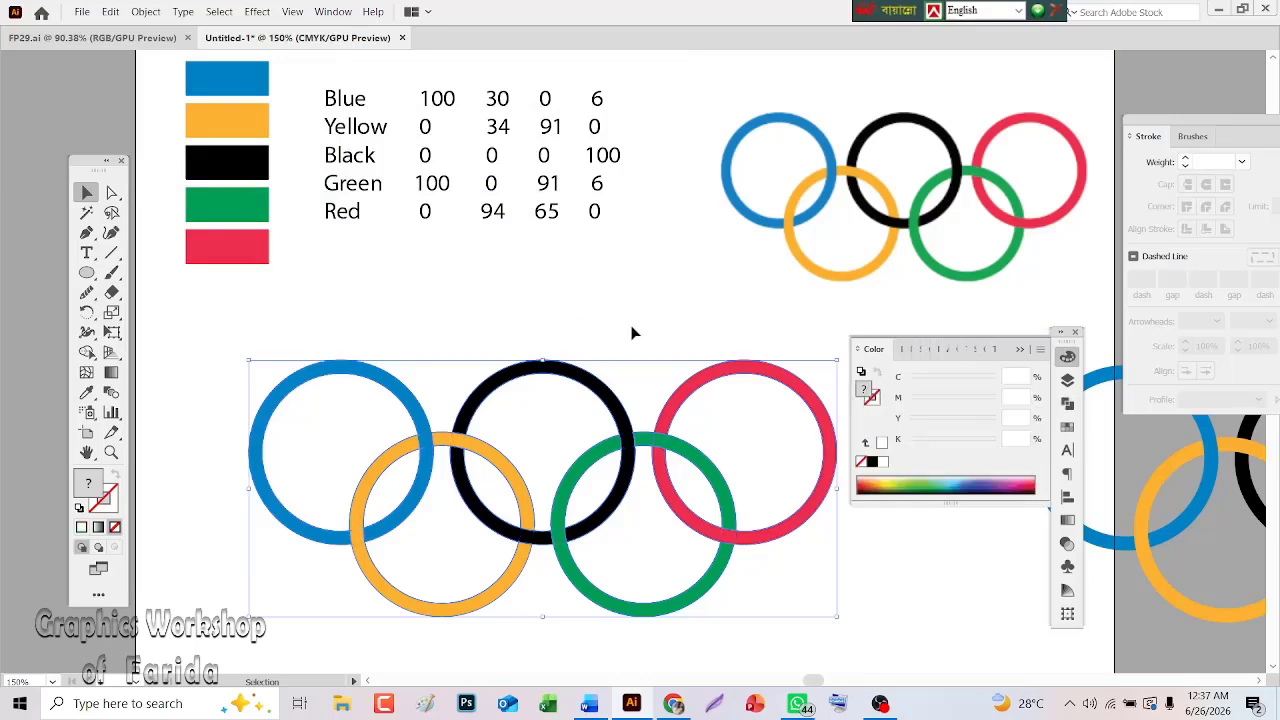
- Apply a white 1 pt stroke to the merged rings to create gaps at the crossings, and deselect them
left_click(108, 500)
left_click(881, 465)
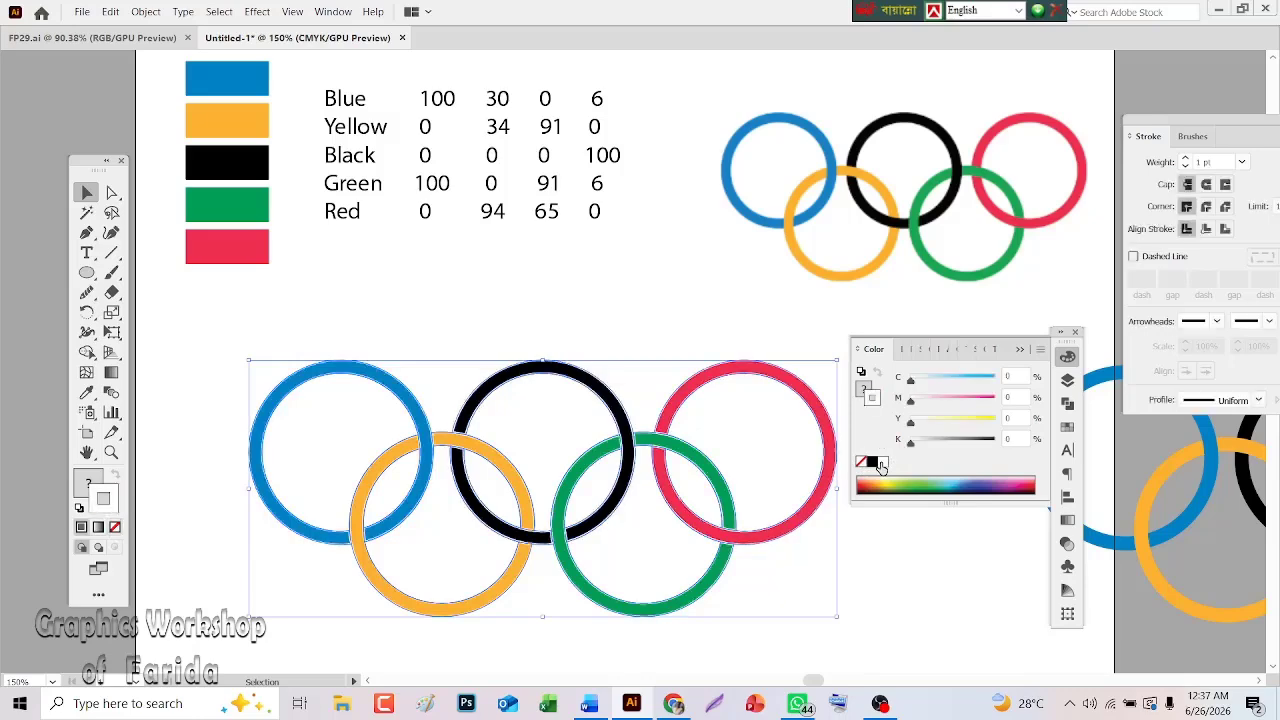
left_click(636, 332)
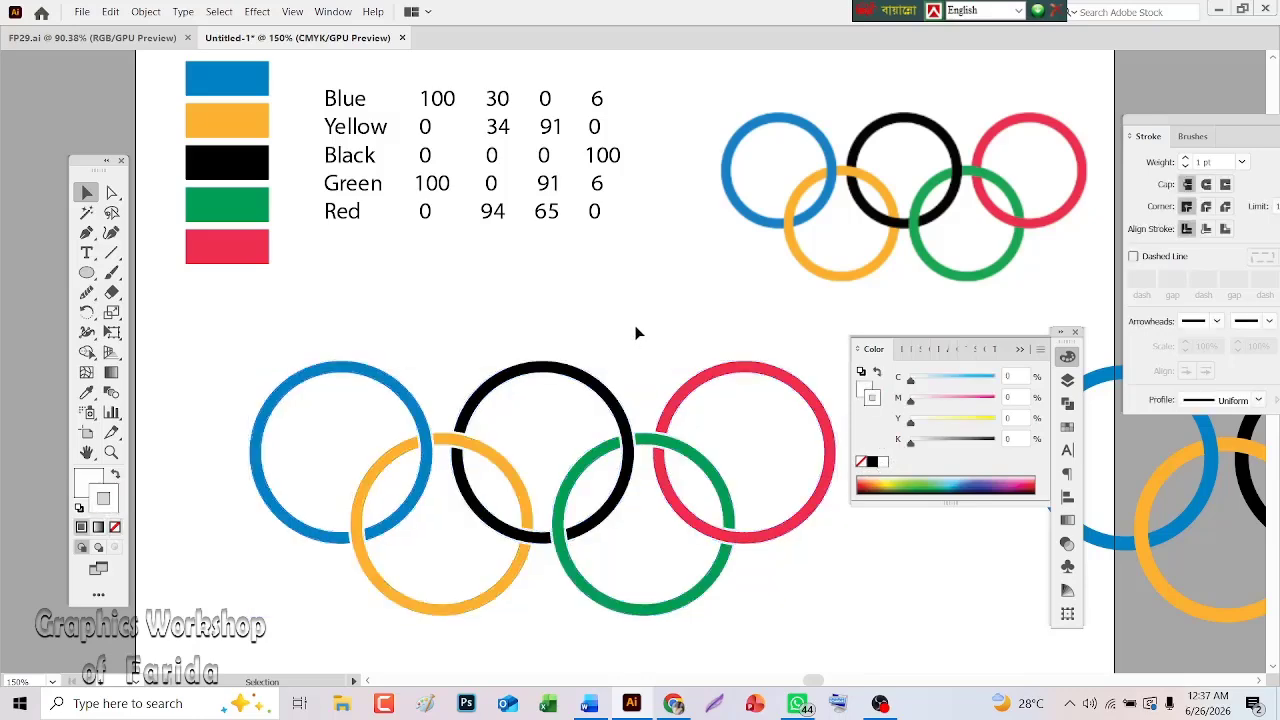
scroll(918, 396, "down", 4)
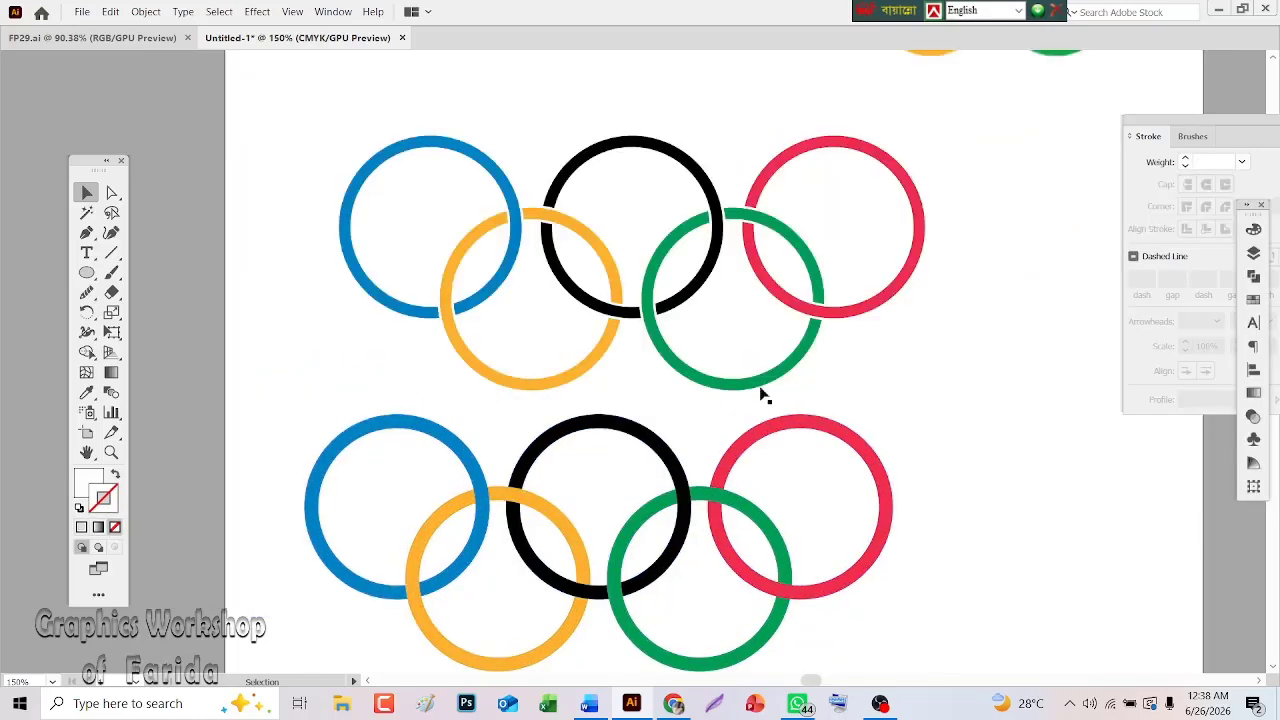